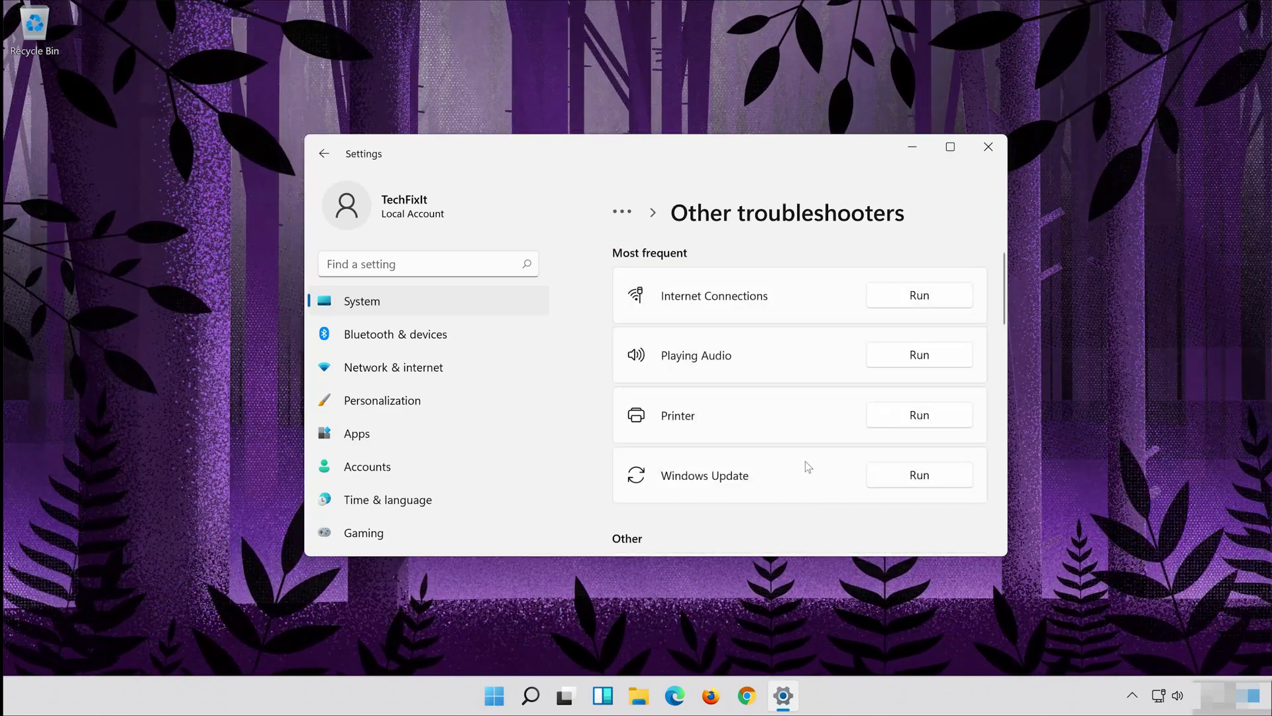
Step: Run the Recording Audio troubleshooter from the list of other troubleshooters
scroll(805, 462, down, 5)
scroll(805, 461, down, 5)
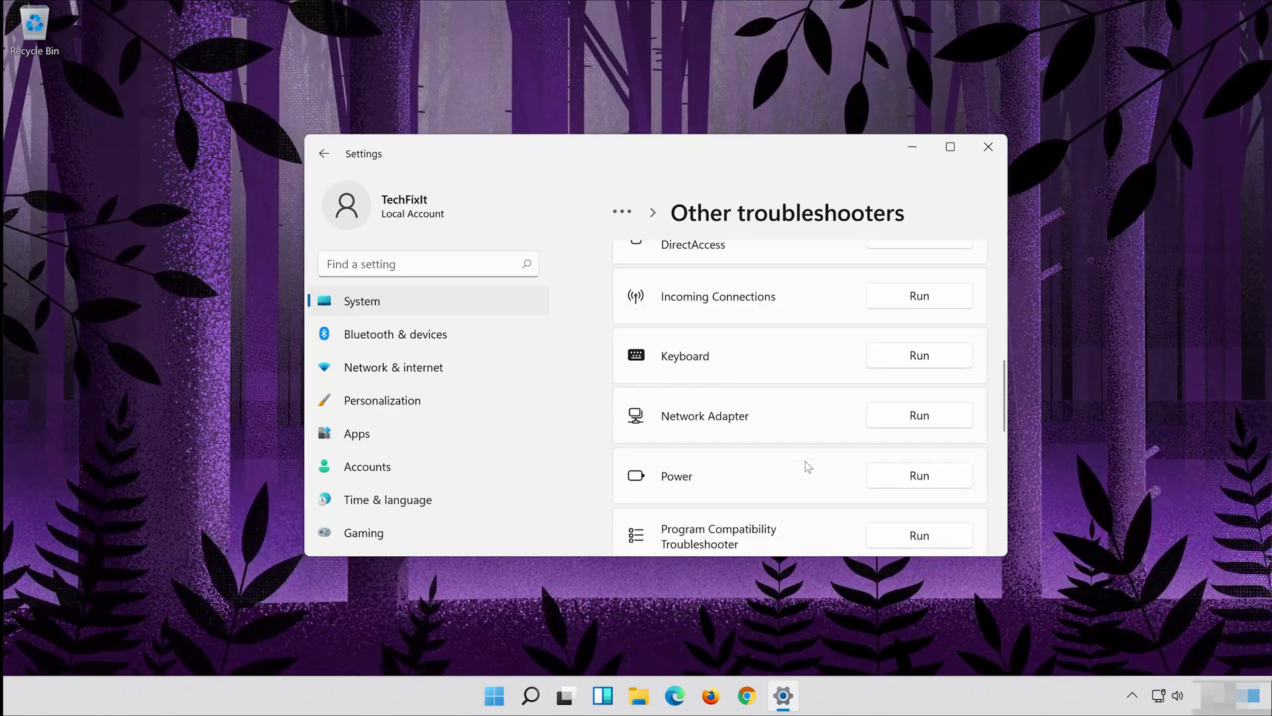
scroll(805, 461, down, 1)
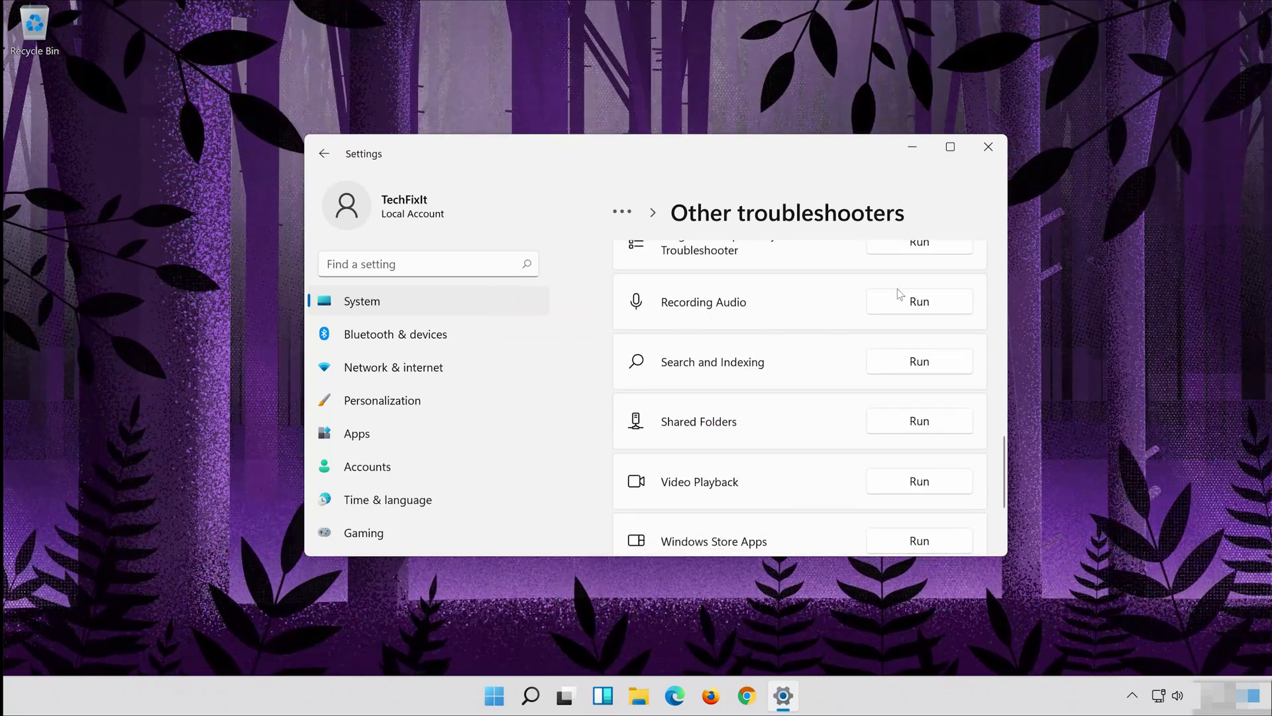
click(933, 297)
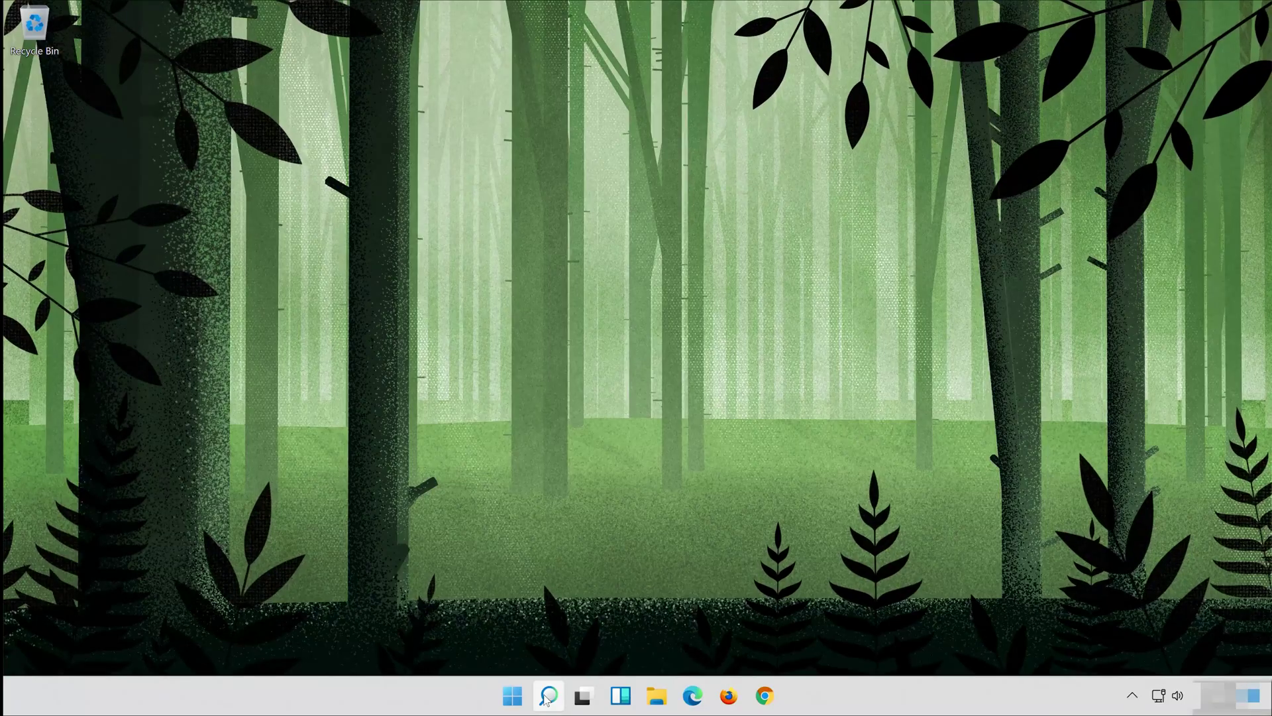
Step: Search Windows for "device manager" and open Device Manager
click(548, 697)
text(dev)
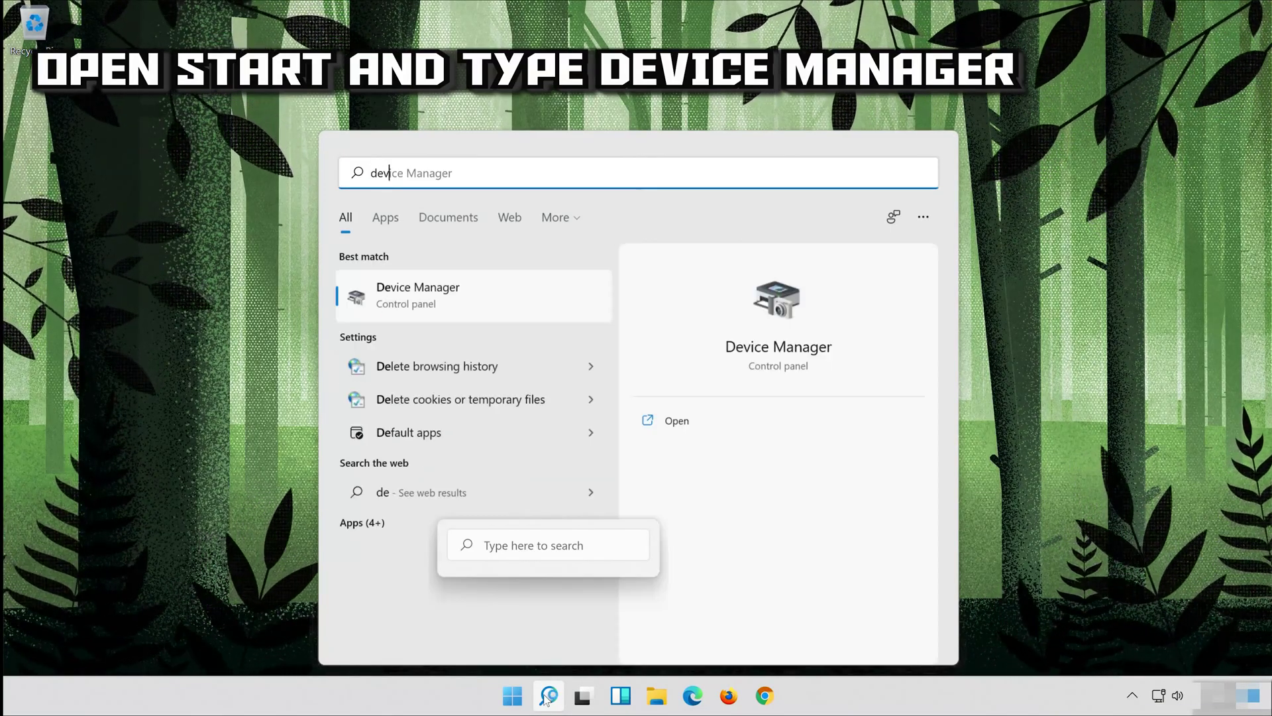
text(ice ma)
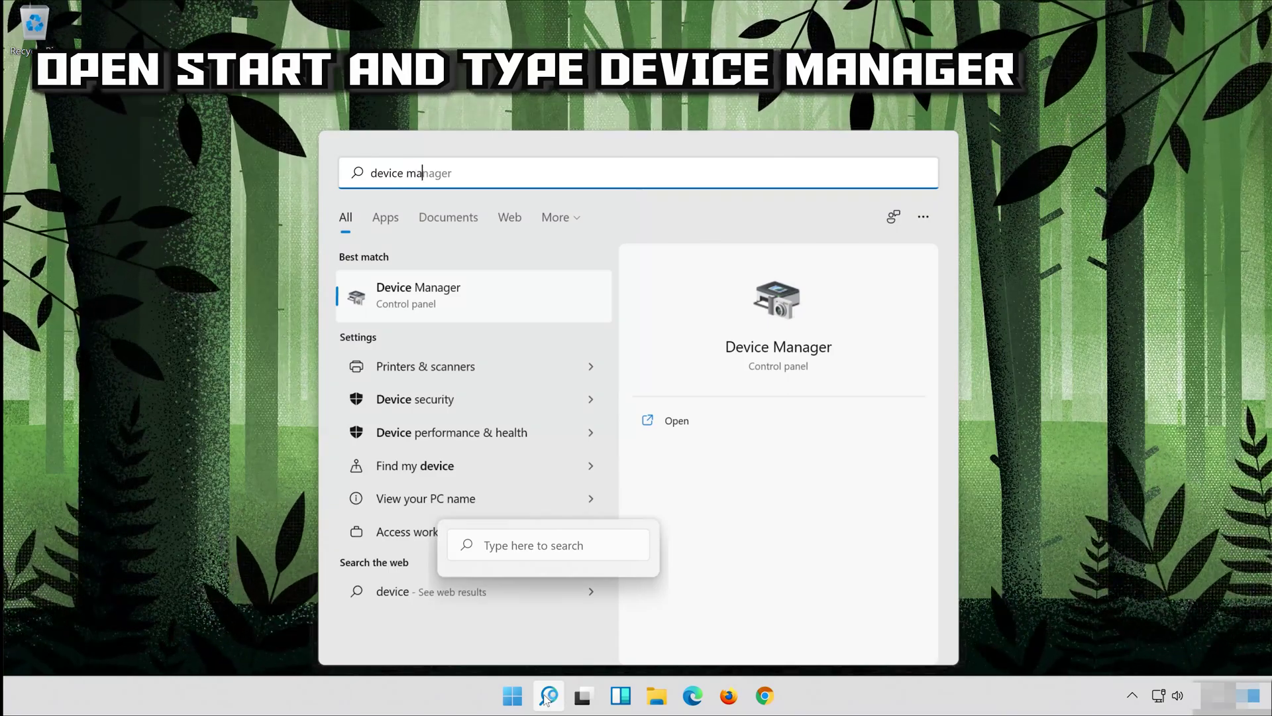
text(nager)
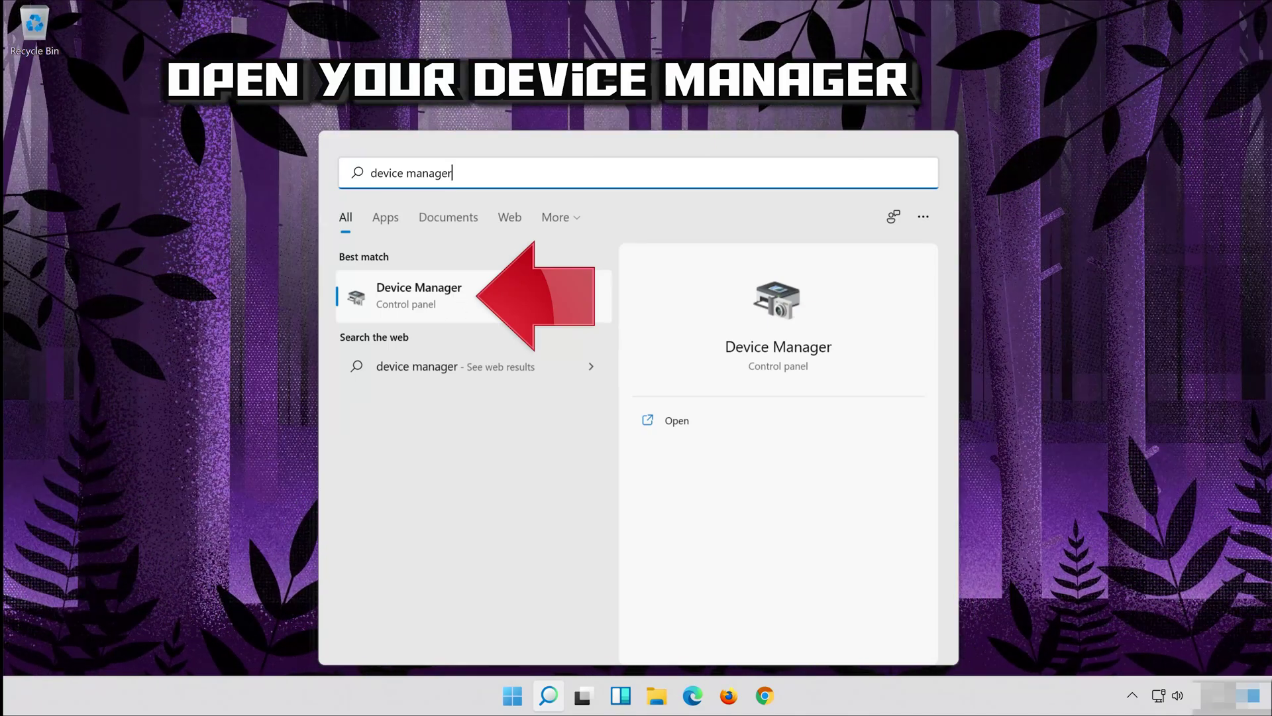
click(484, 292)
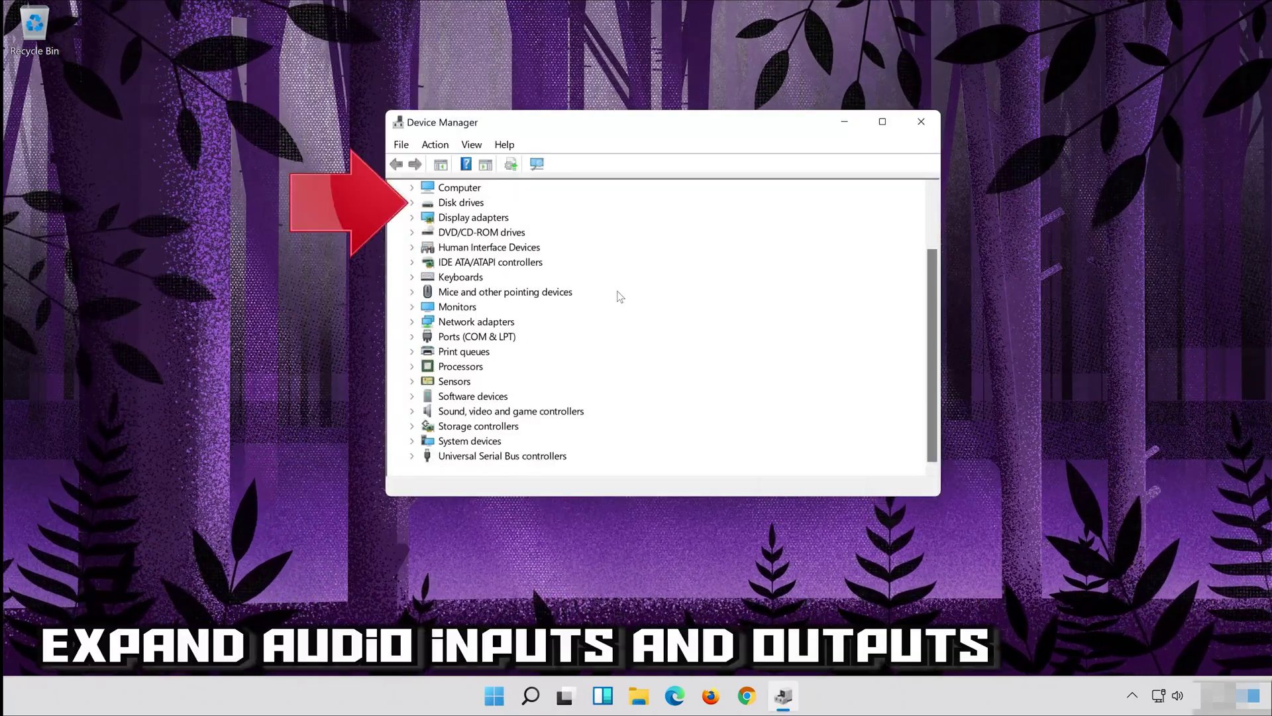
Step: Expand Audio inputs and outputs and open the properties of Microphone (High Definition Audio Device)
scroll(616, 299, up, 2)
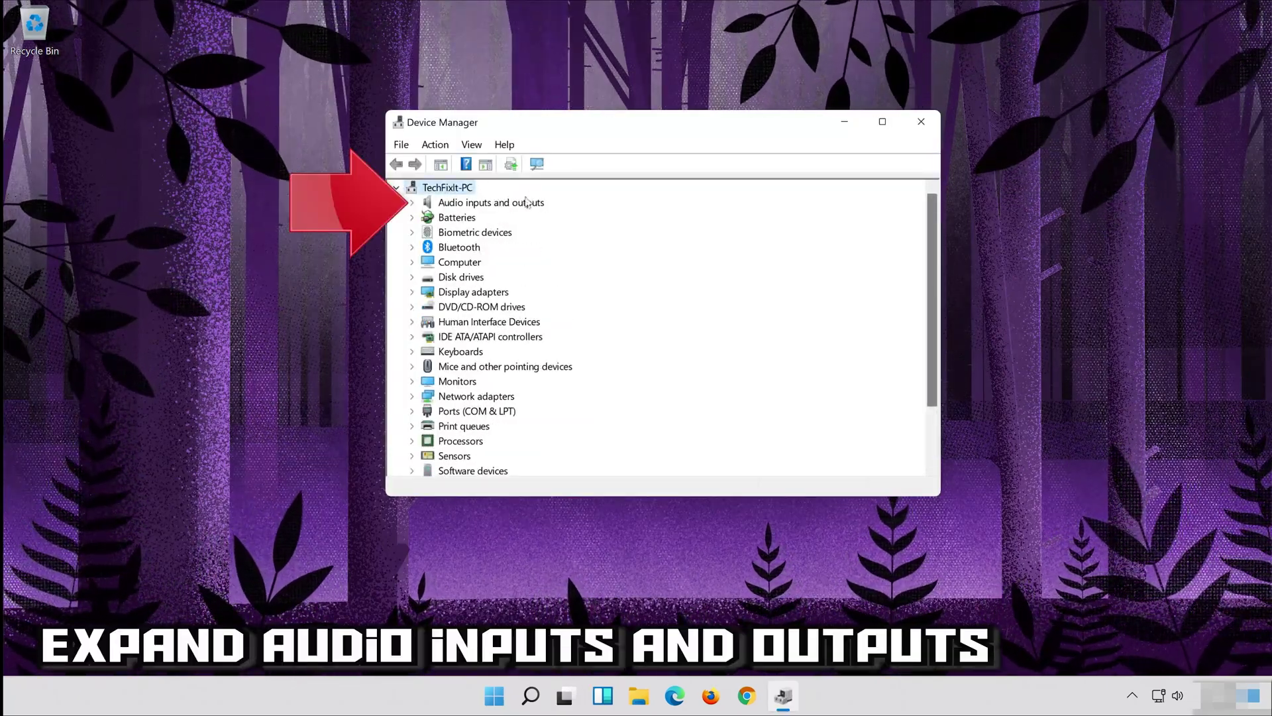
click(412, 204)
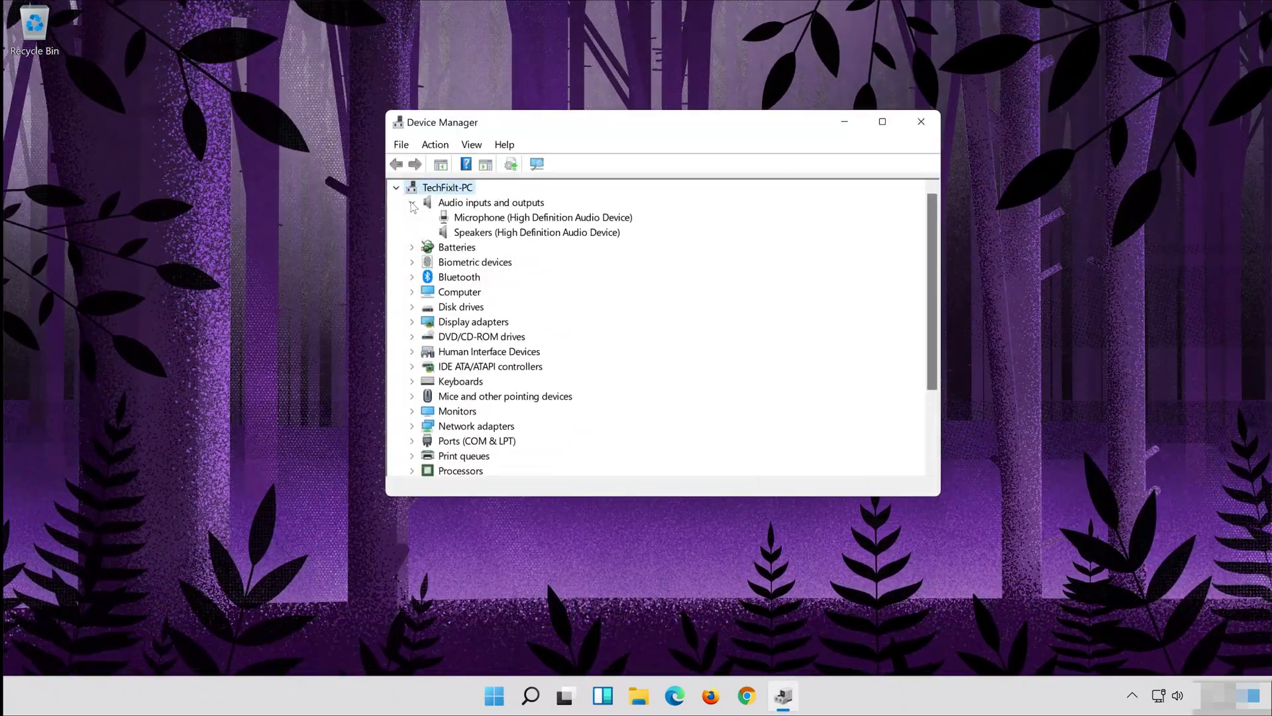
click(467, 219)
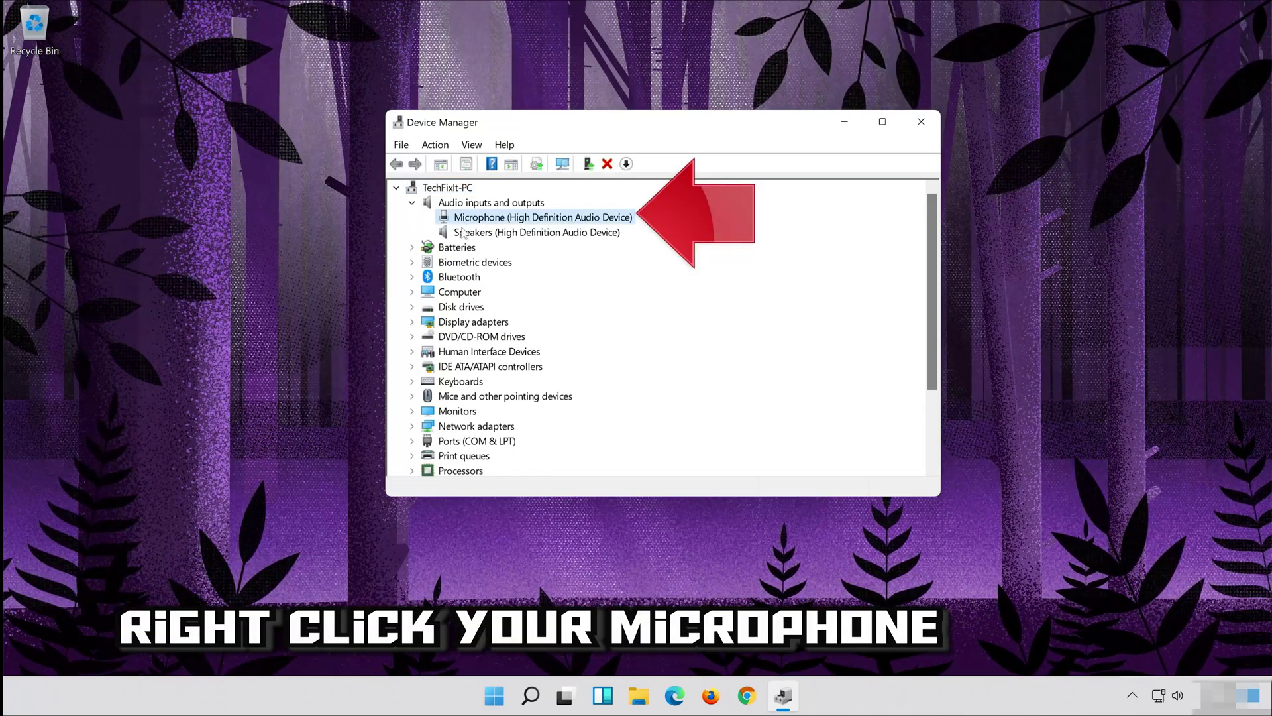
right_click(581, 219)
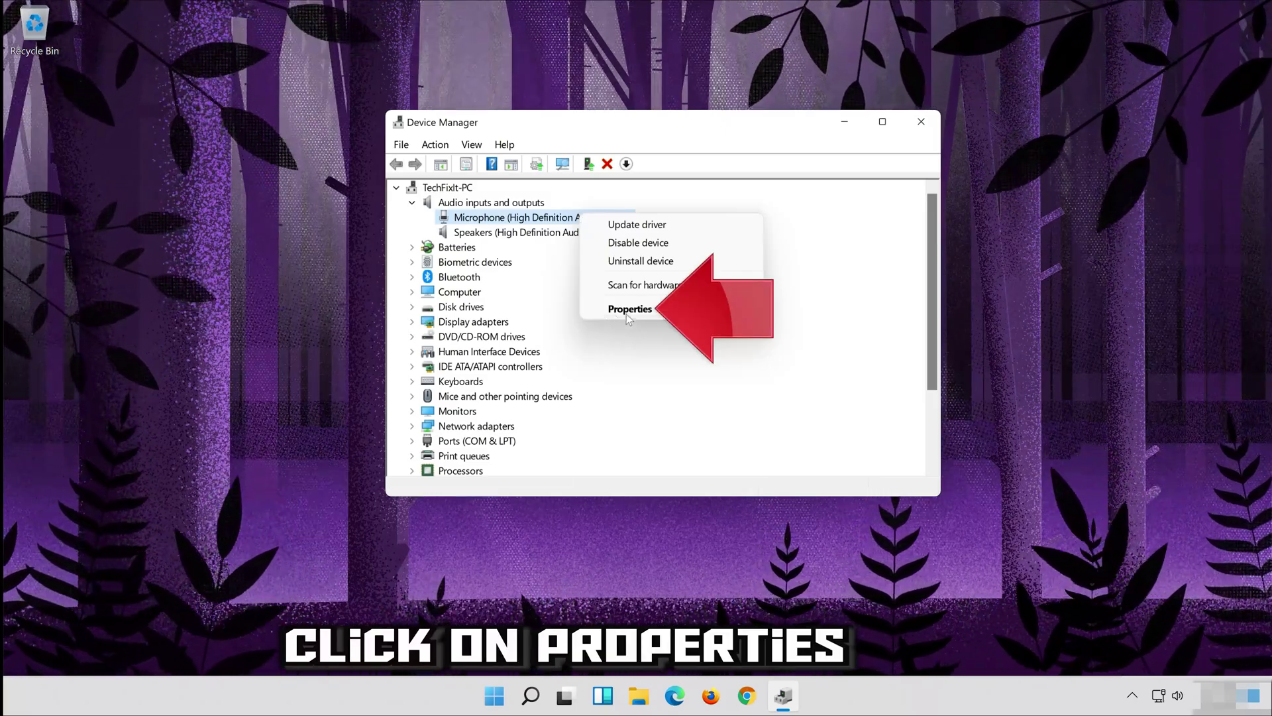
click(626, 314)
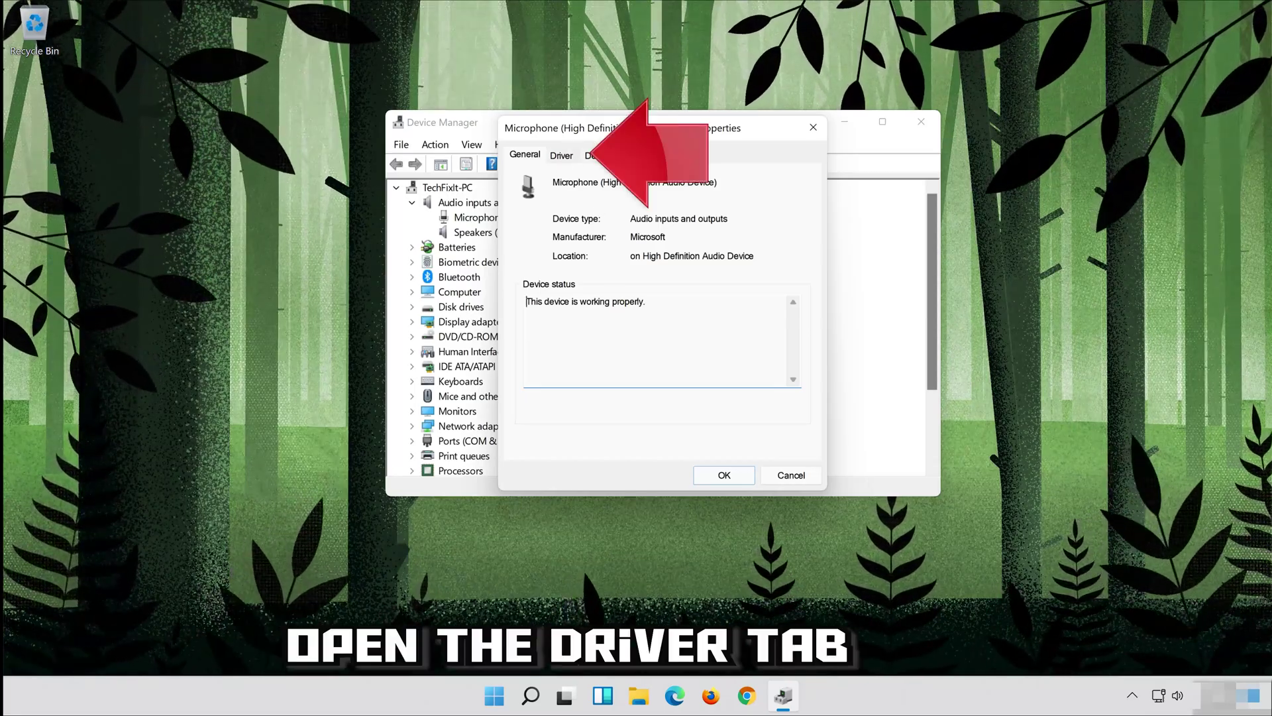
Step: Start a driver update for the microphone with the automatic driver search
click(561, 156)
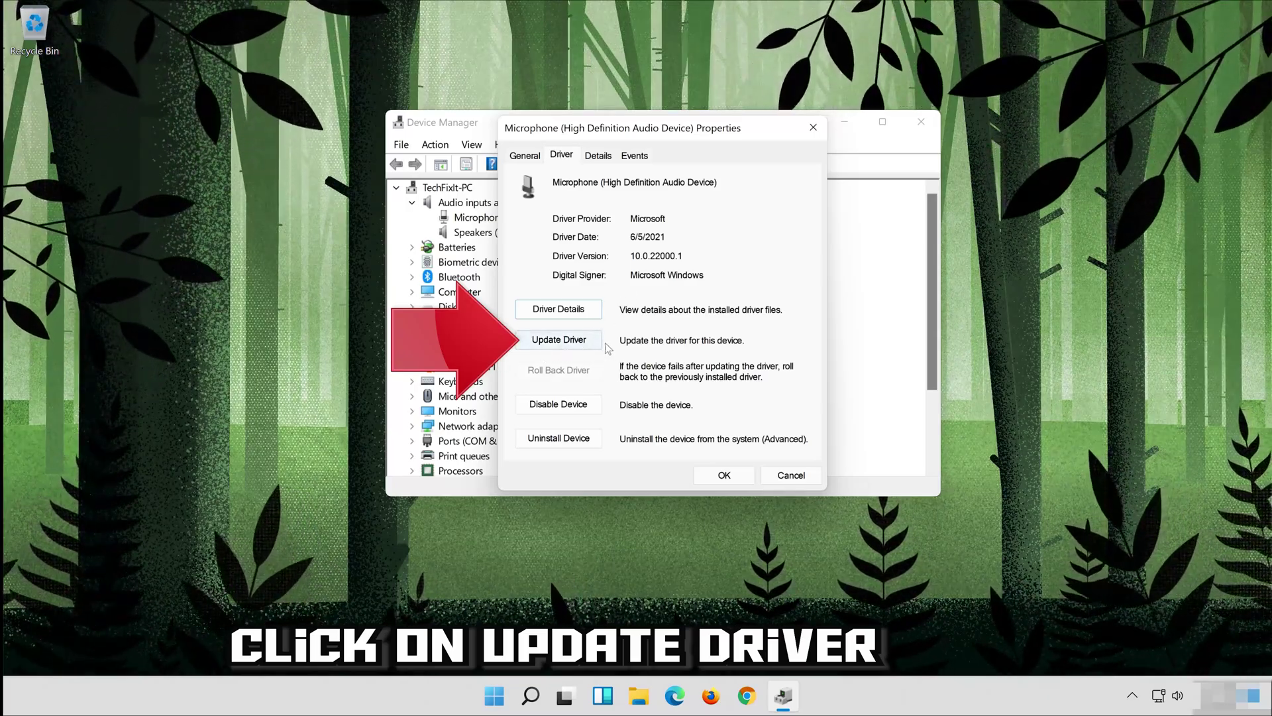
click(561, 341)
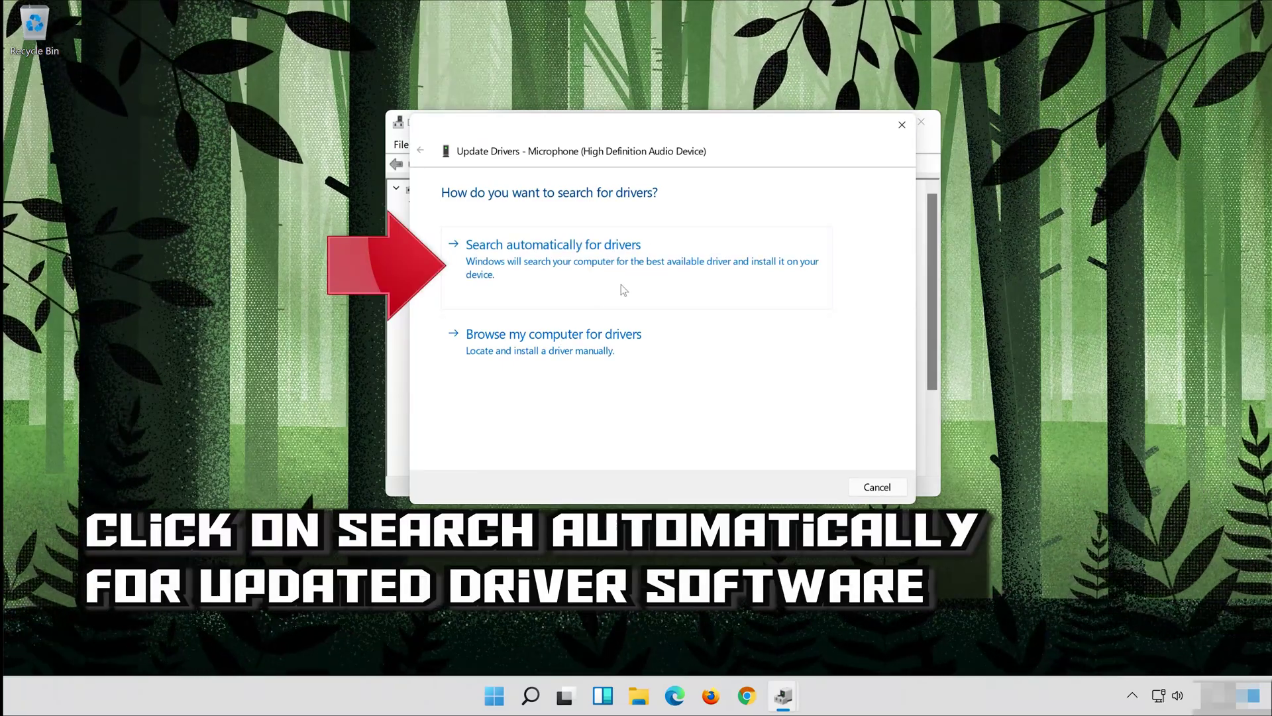
click(597, 268)
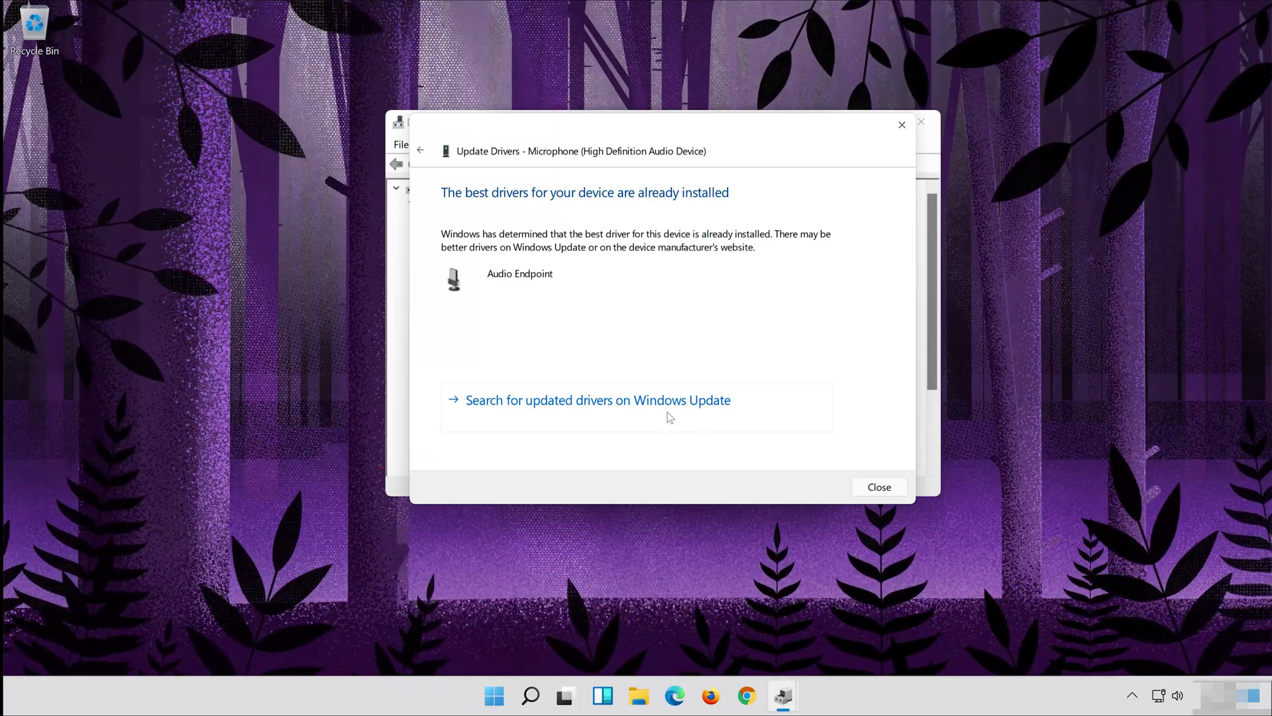
Step: Check for updated drivers on Windows Update and close Settings, the microphone properties and Device Manager
click(671, 416)
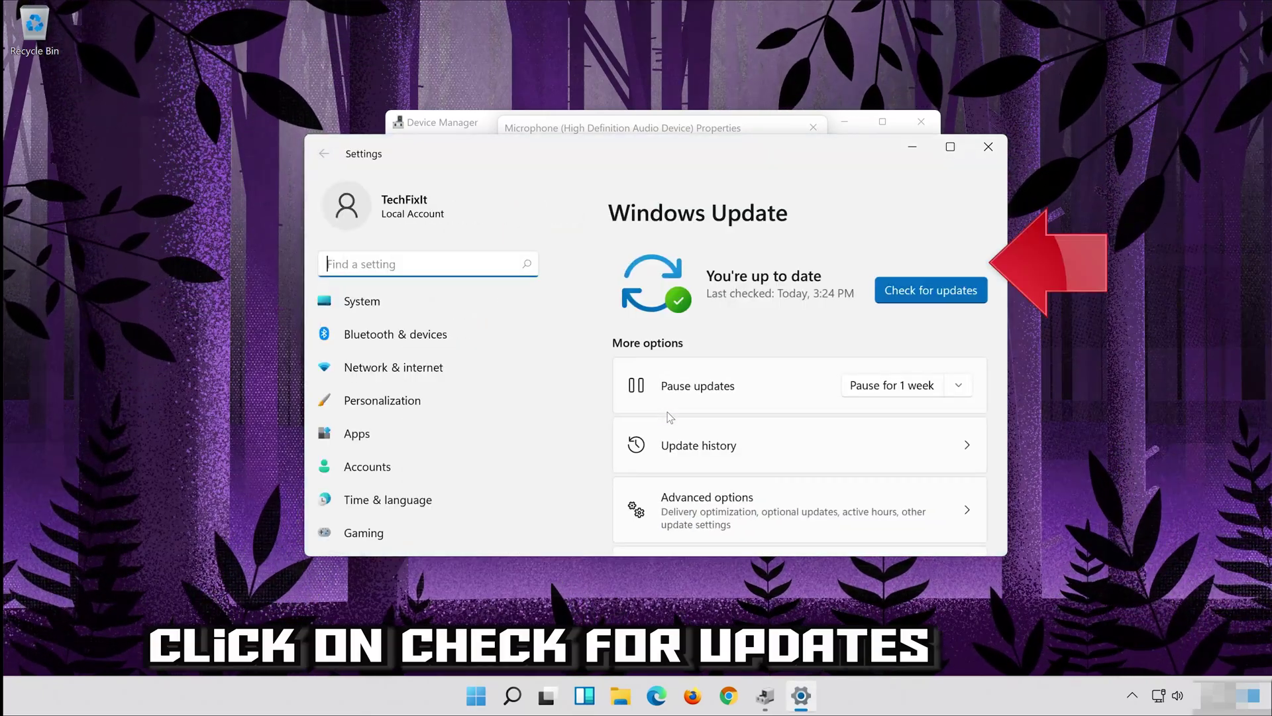
click(933, 290)
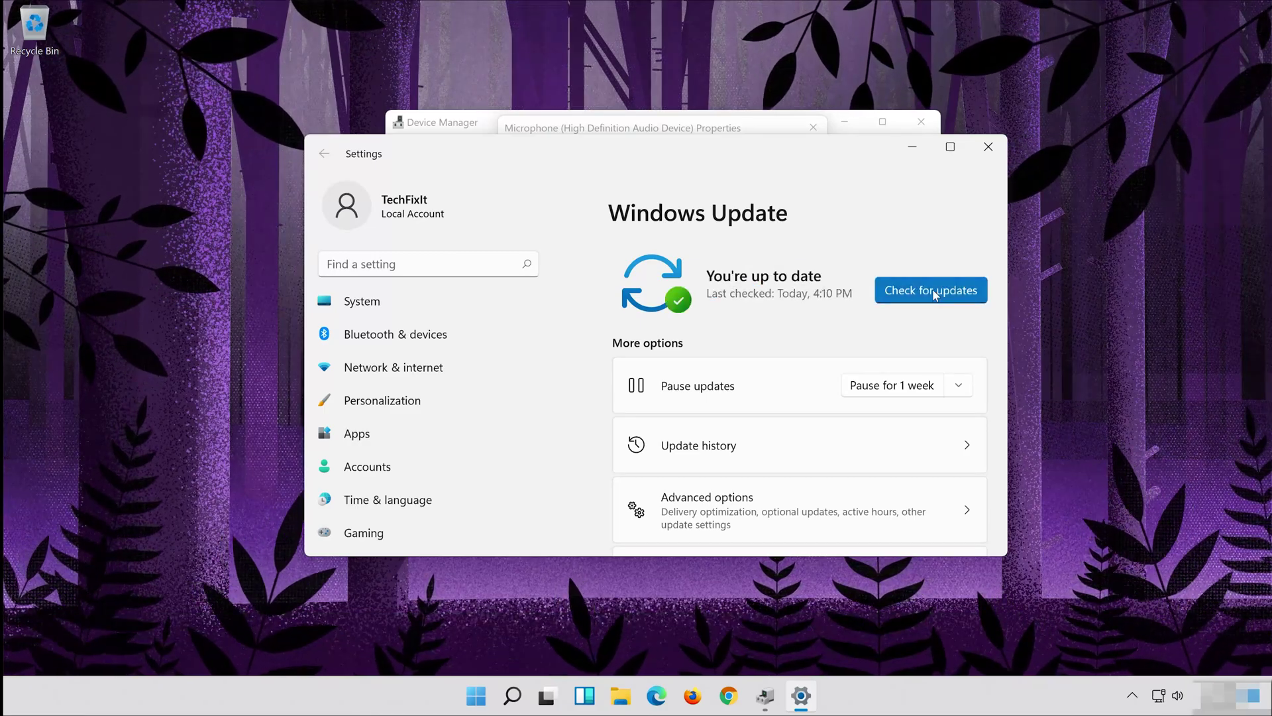
click(988, 145)
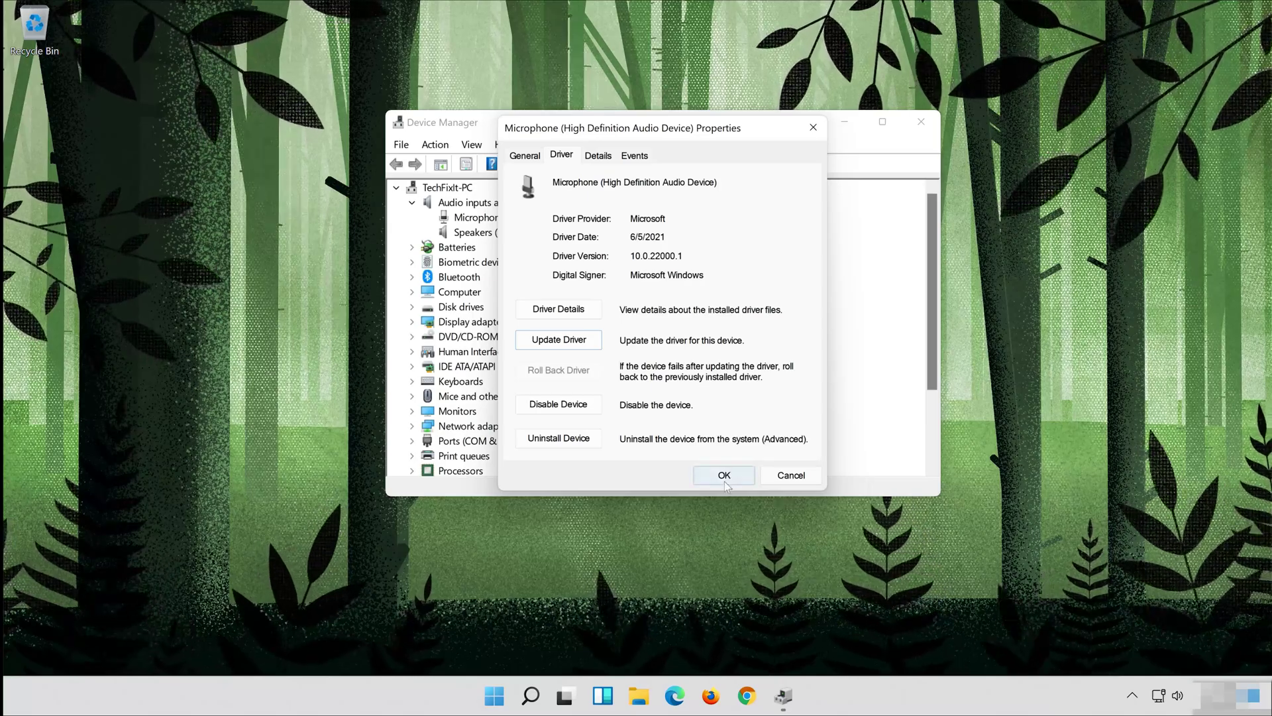
click(724, 476)
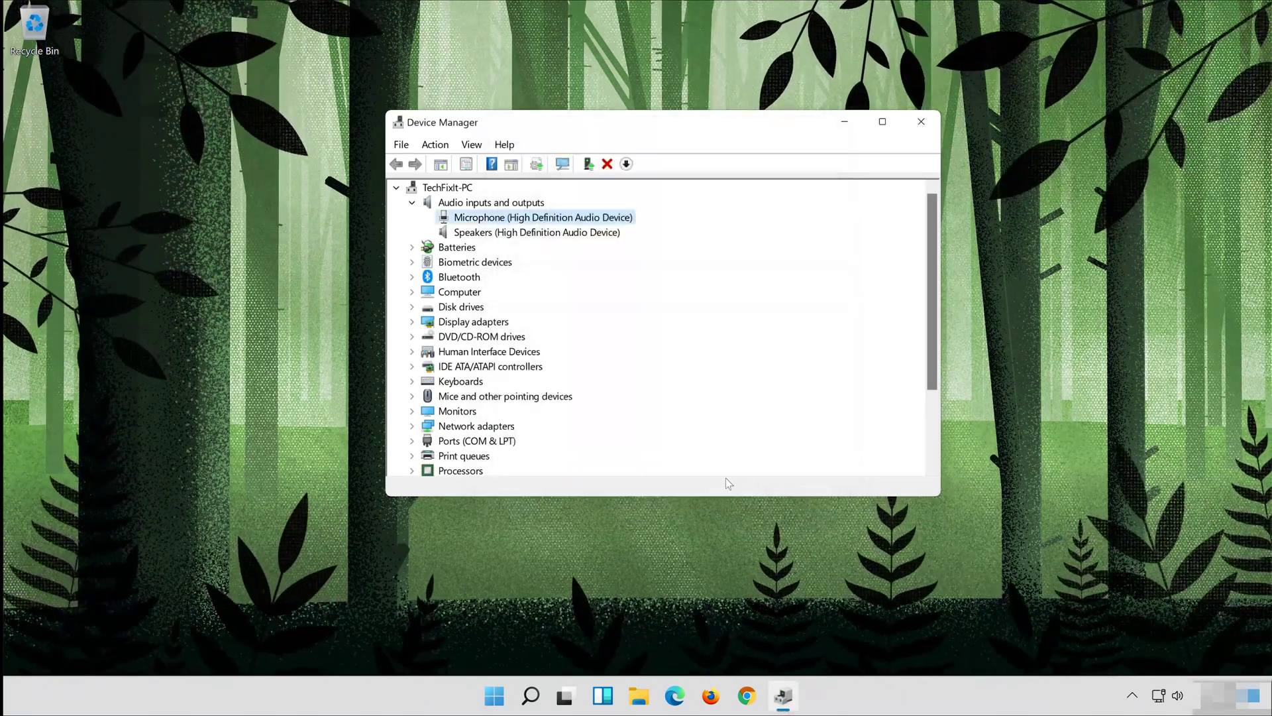
click(922, 122)
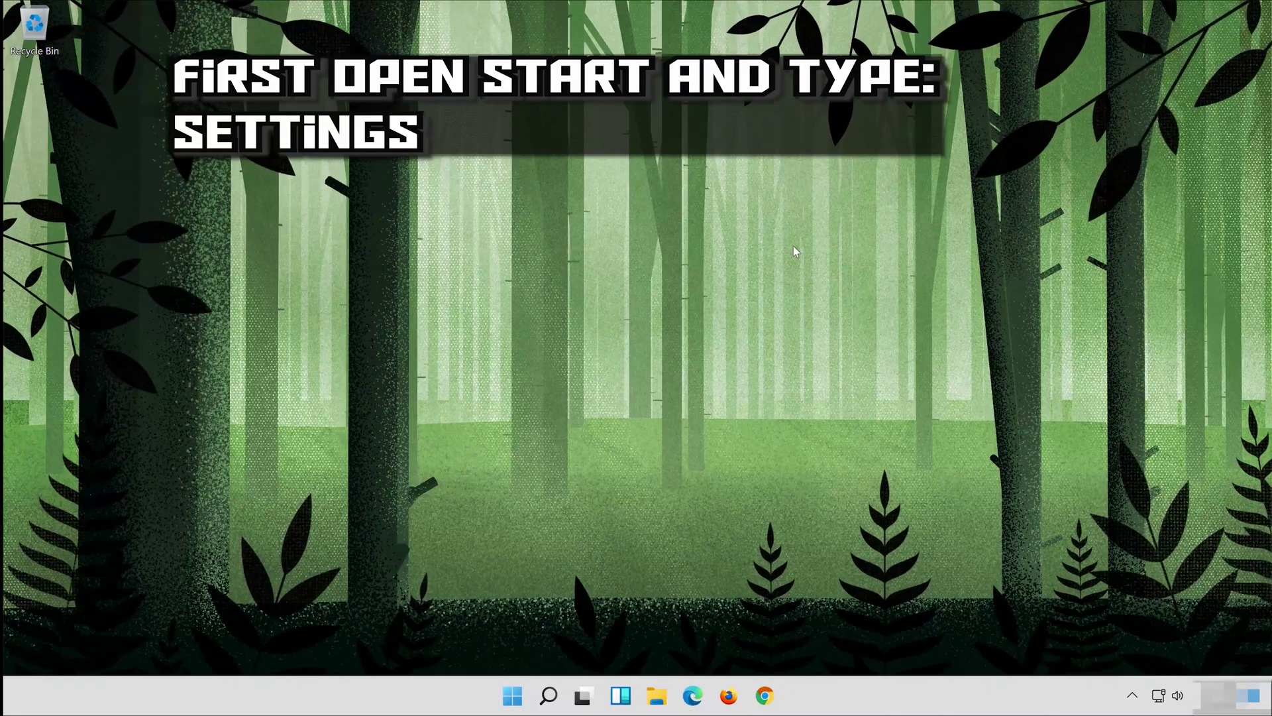
Step: Search Windows for "settings" and open the Settings app
click(550, 699)
text(se)
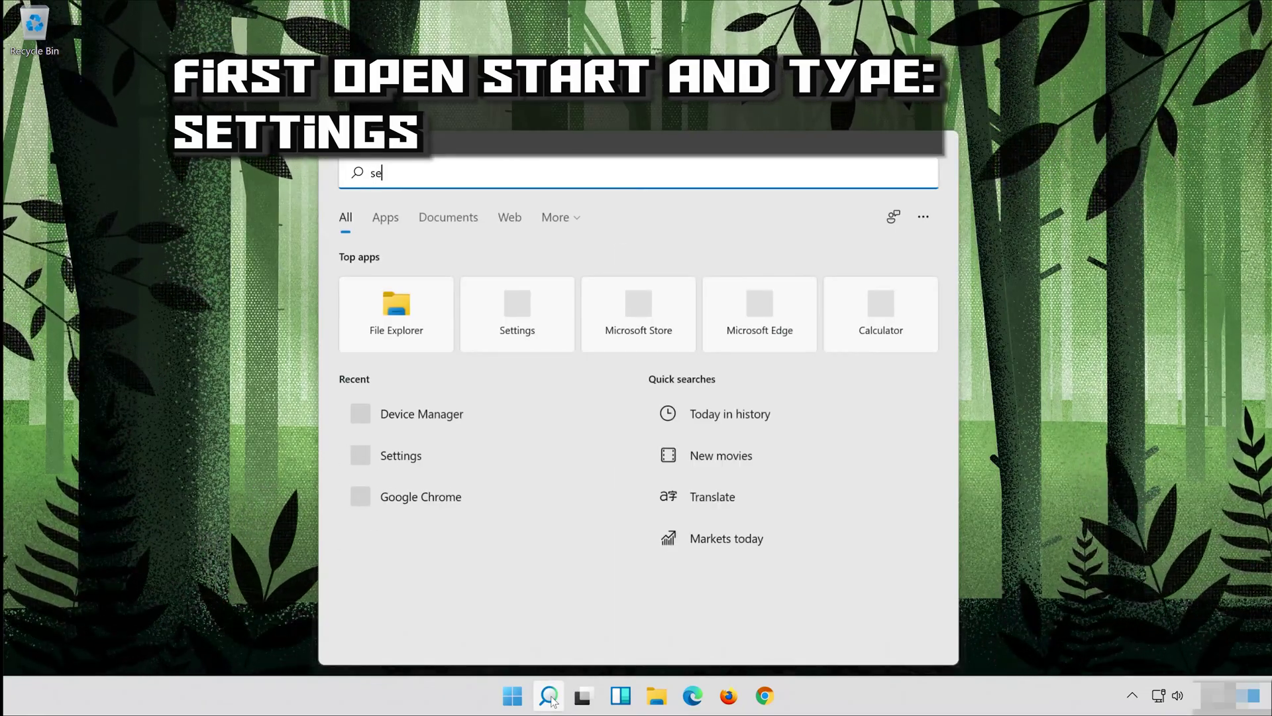
text(ttings)
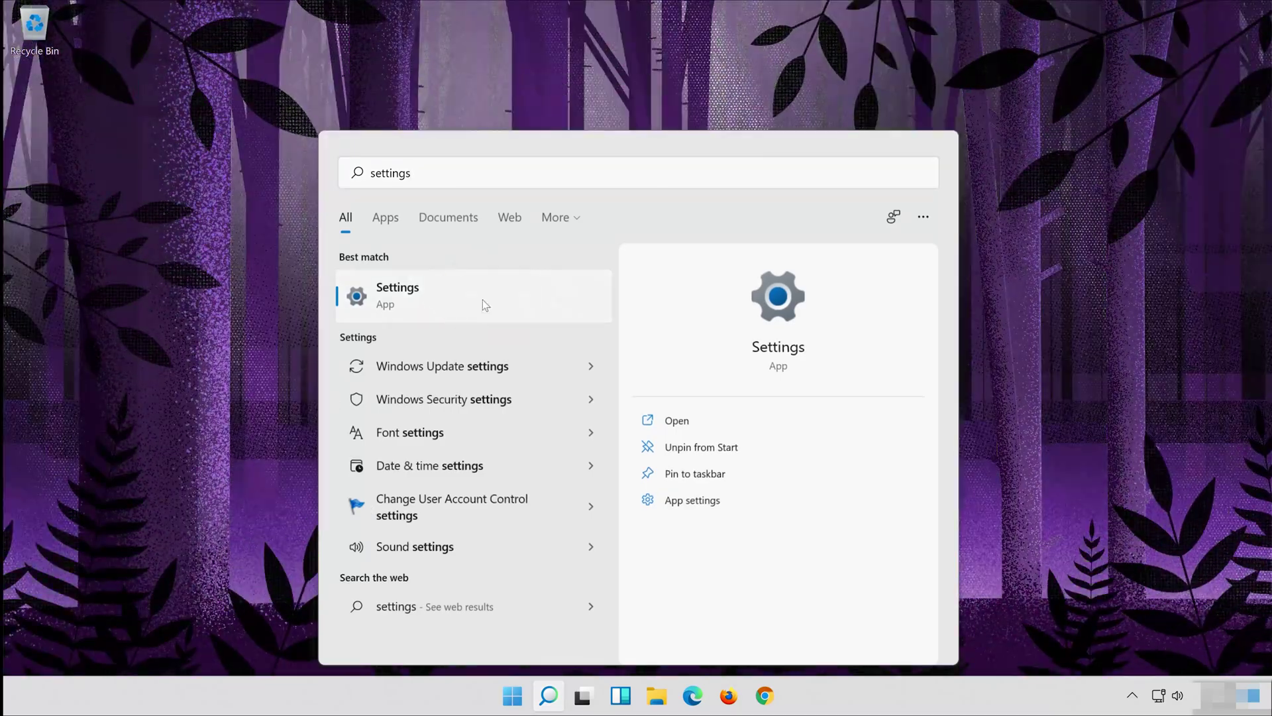
key(Return)
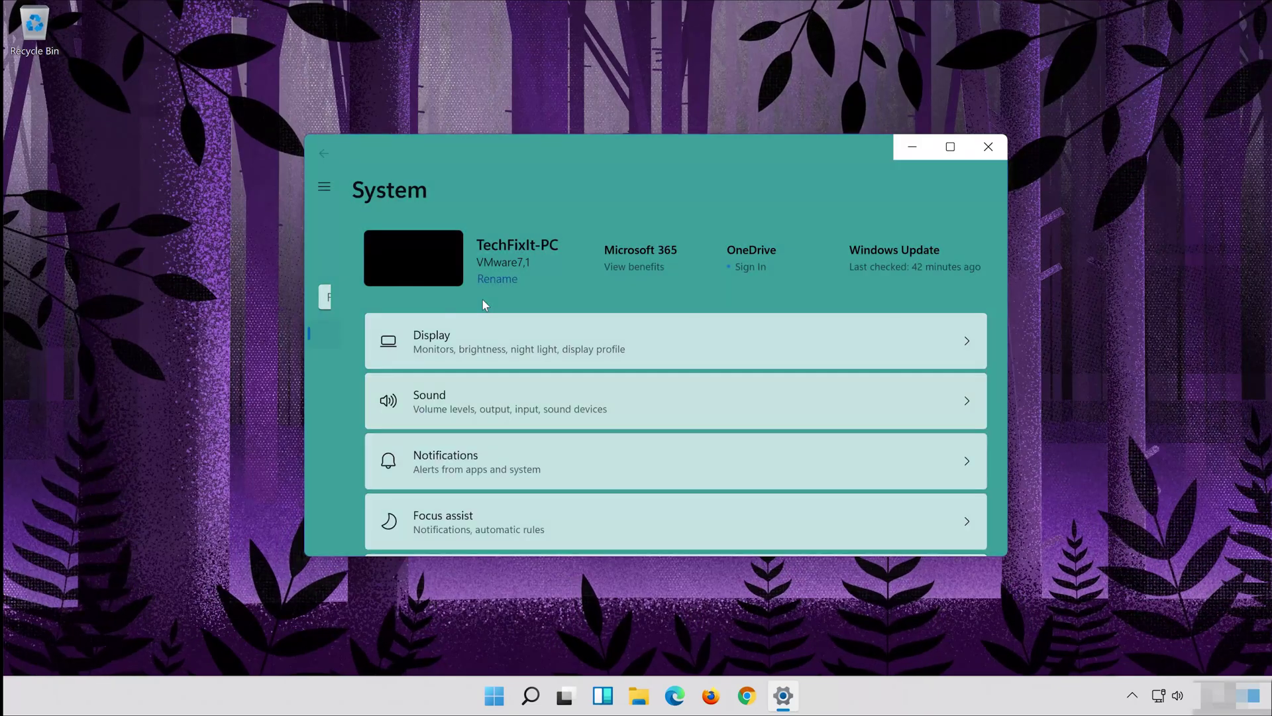
Step: Open the Microphone permissions page under Privacy & security
scroll(453, 398, down, 3)
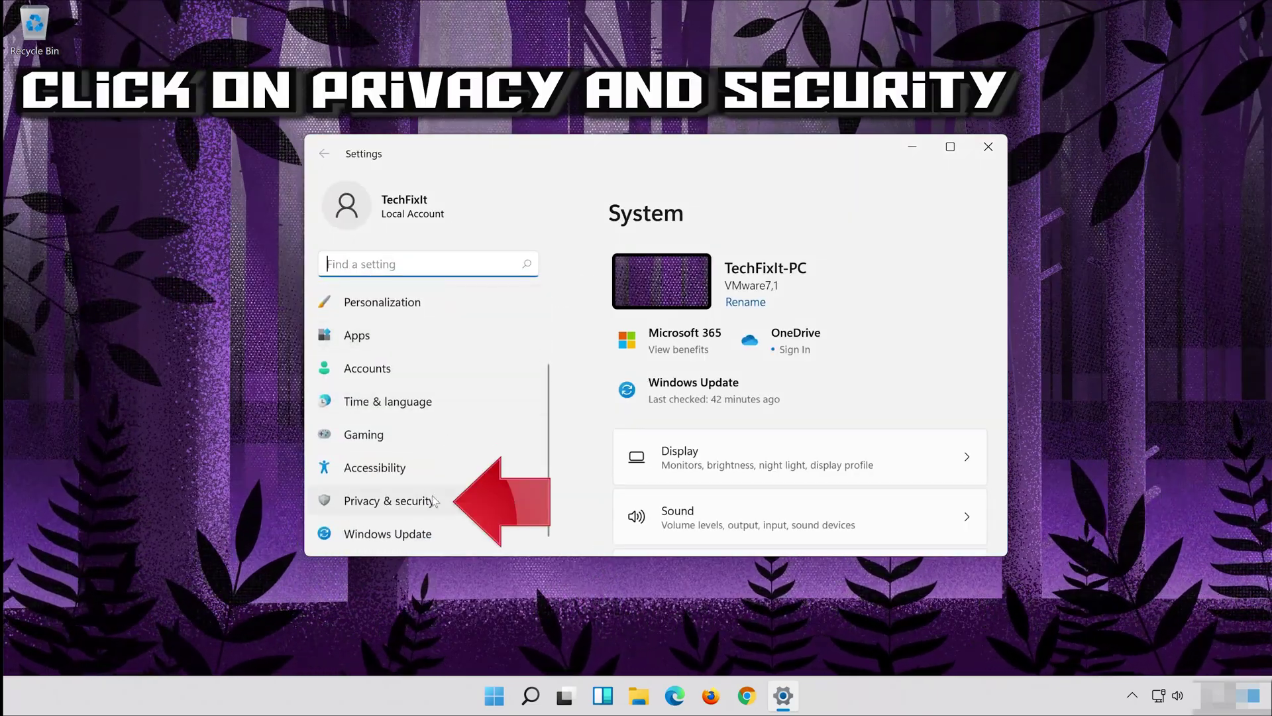
click(440, 502)
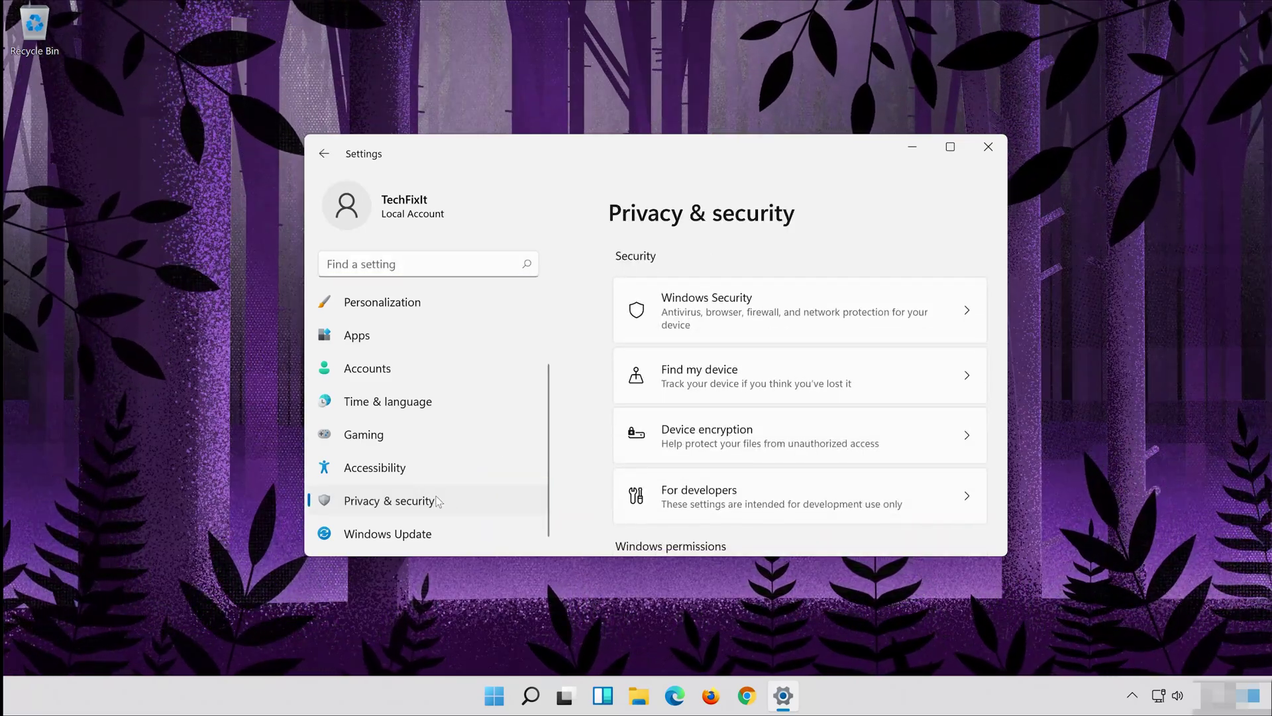
scroll(769, 428, down, 6)
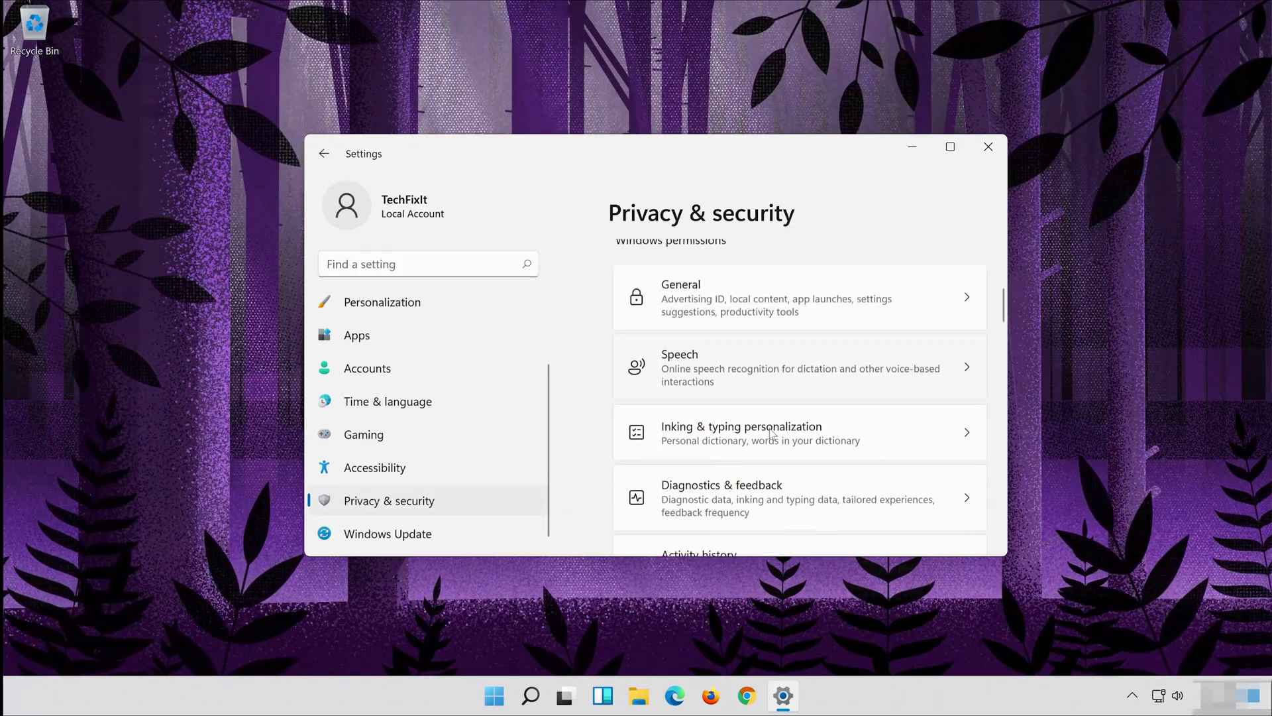
scroll(769, 428, down, 6)
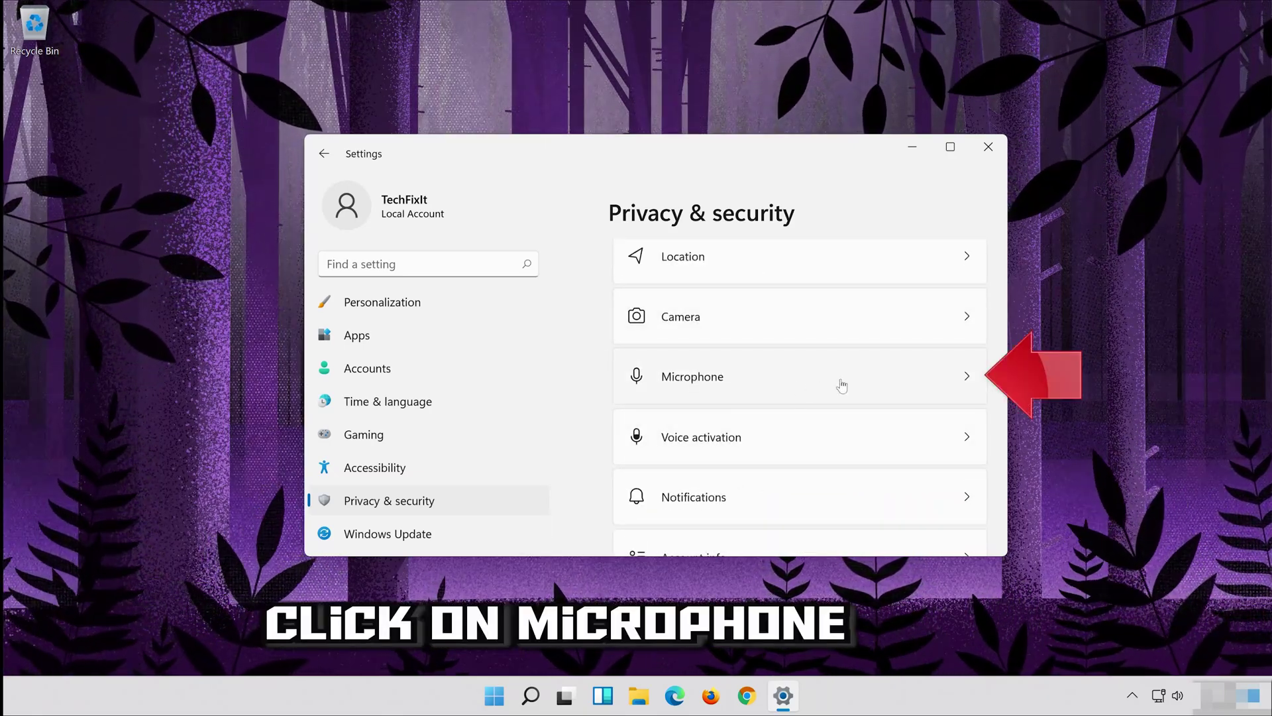
click(822, 385)
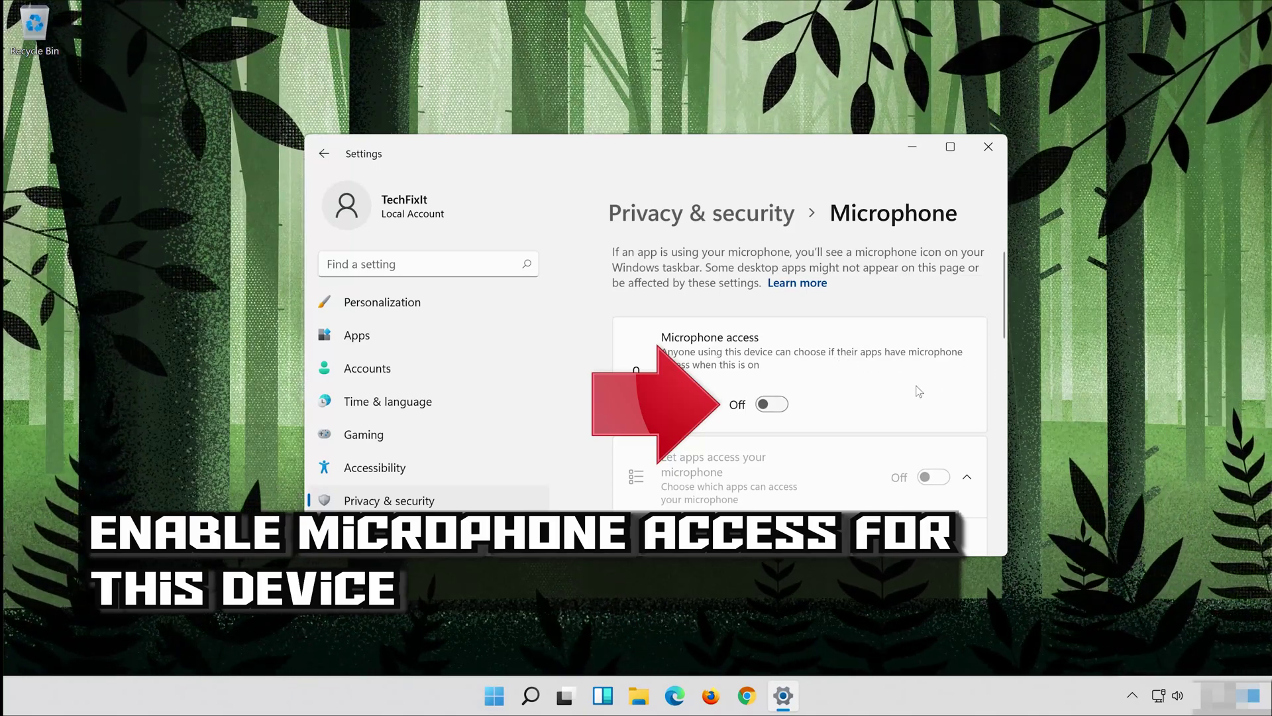
Step: Turn on Microphone access and the option that lets apps access the microphone
click(777, 405)
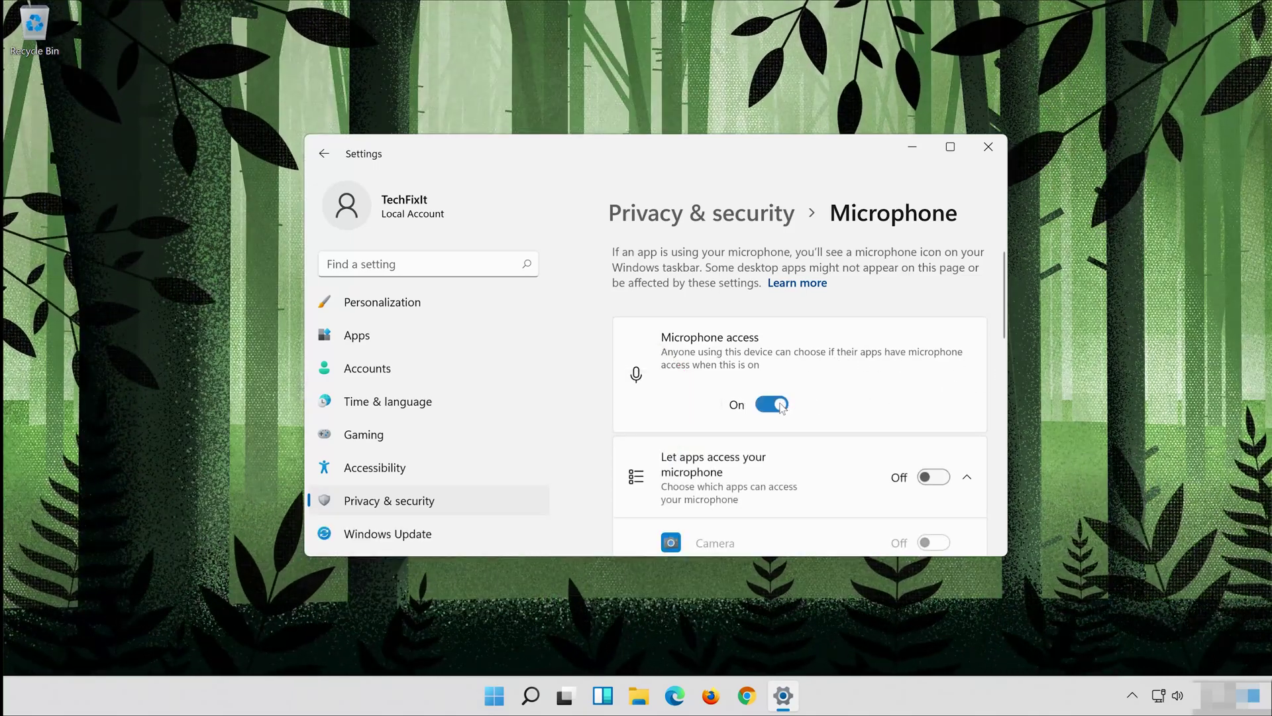
scroll(888, 351, down, 2)
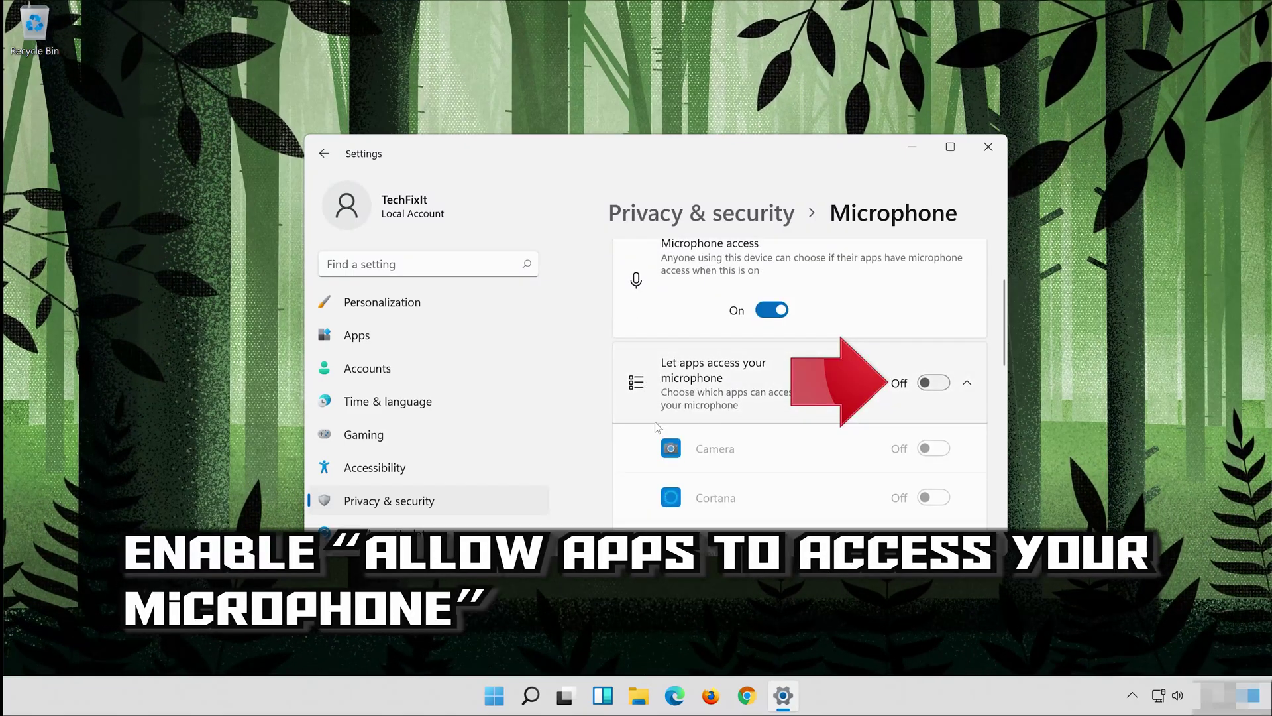
click(934, 383)
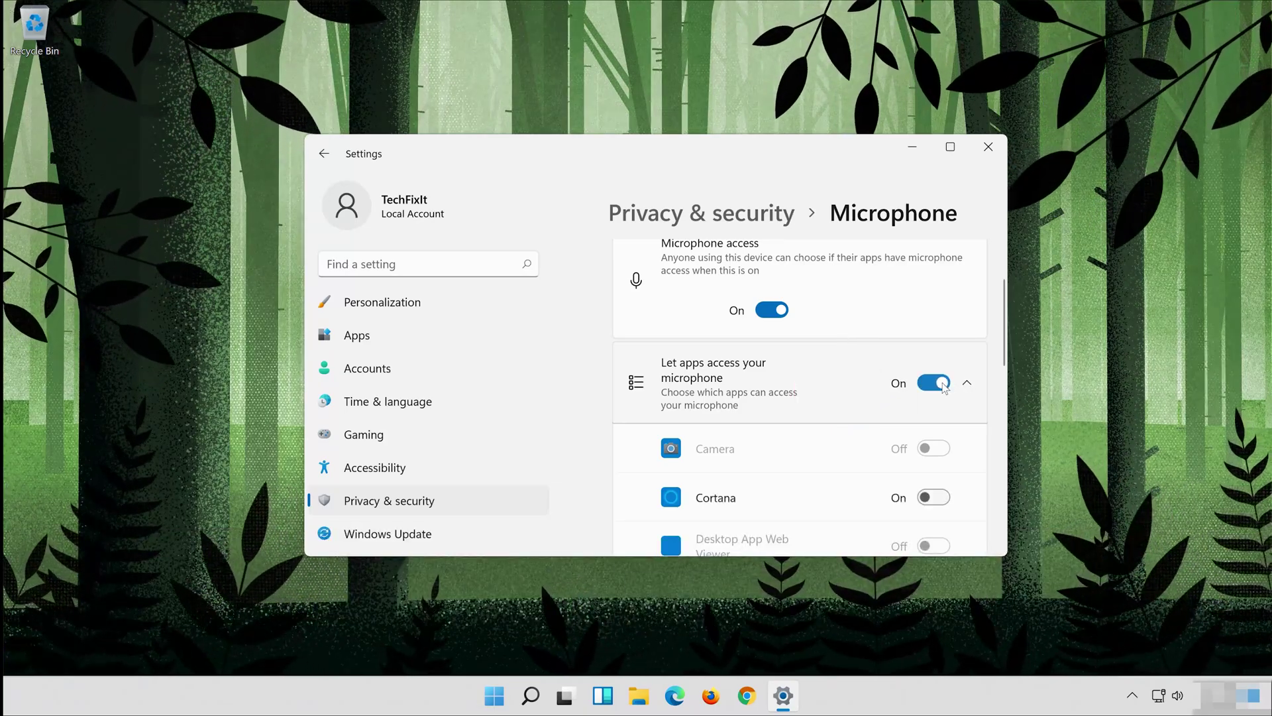
Step: Turn on the option that lets desktop apps access the microphone and close Settings
scroll(752, 347, down, 5)
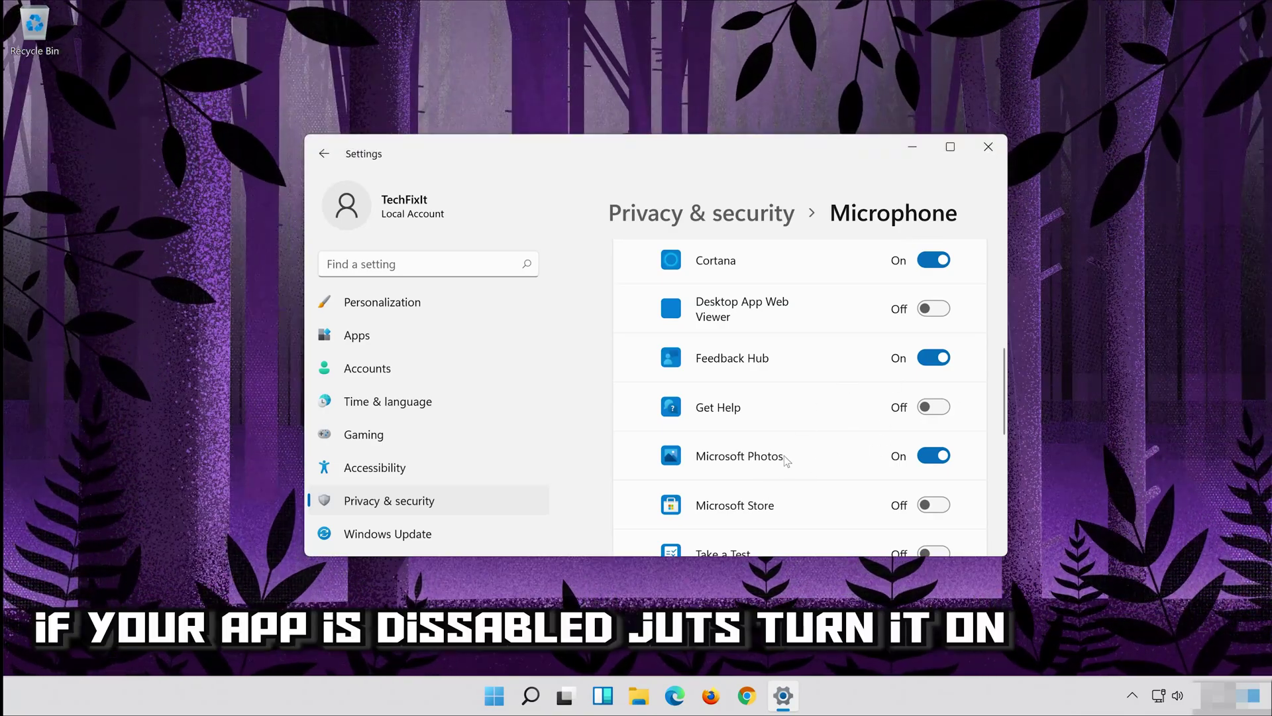
scroll(875, 464, down, 1)
scroll(881, 466, down, 4)
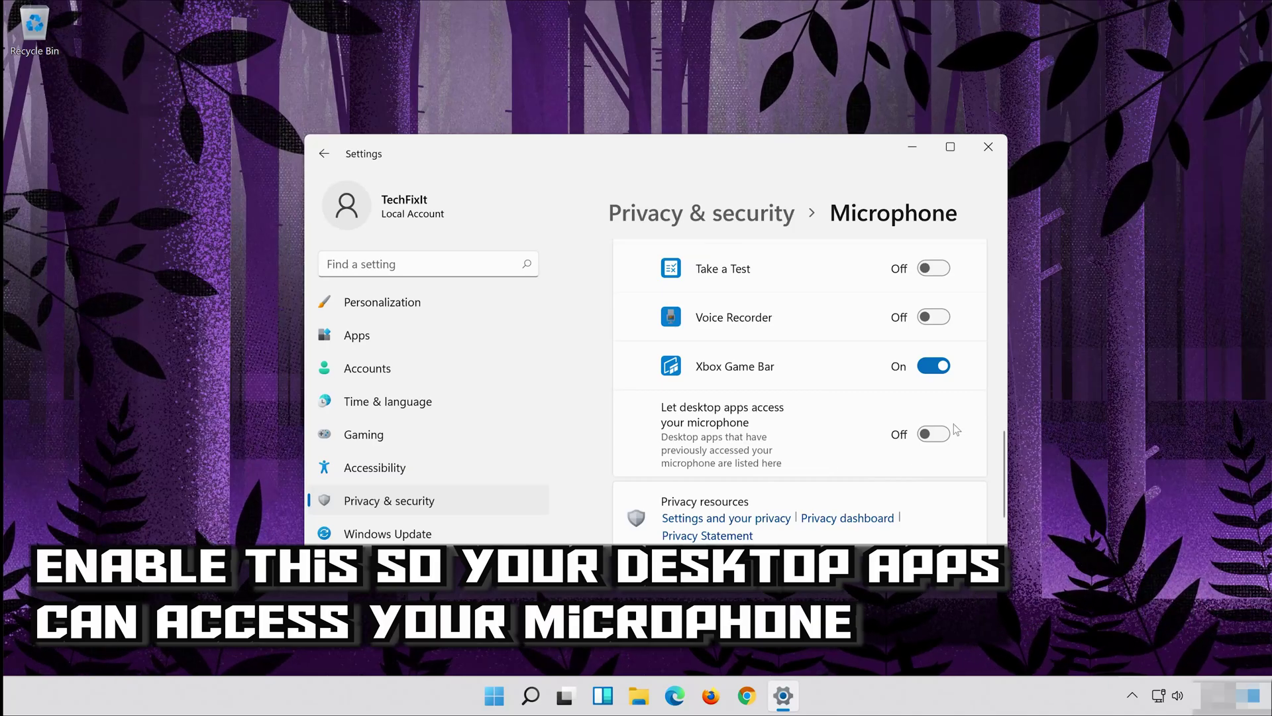
click(934, 434)
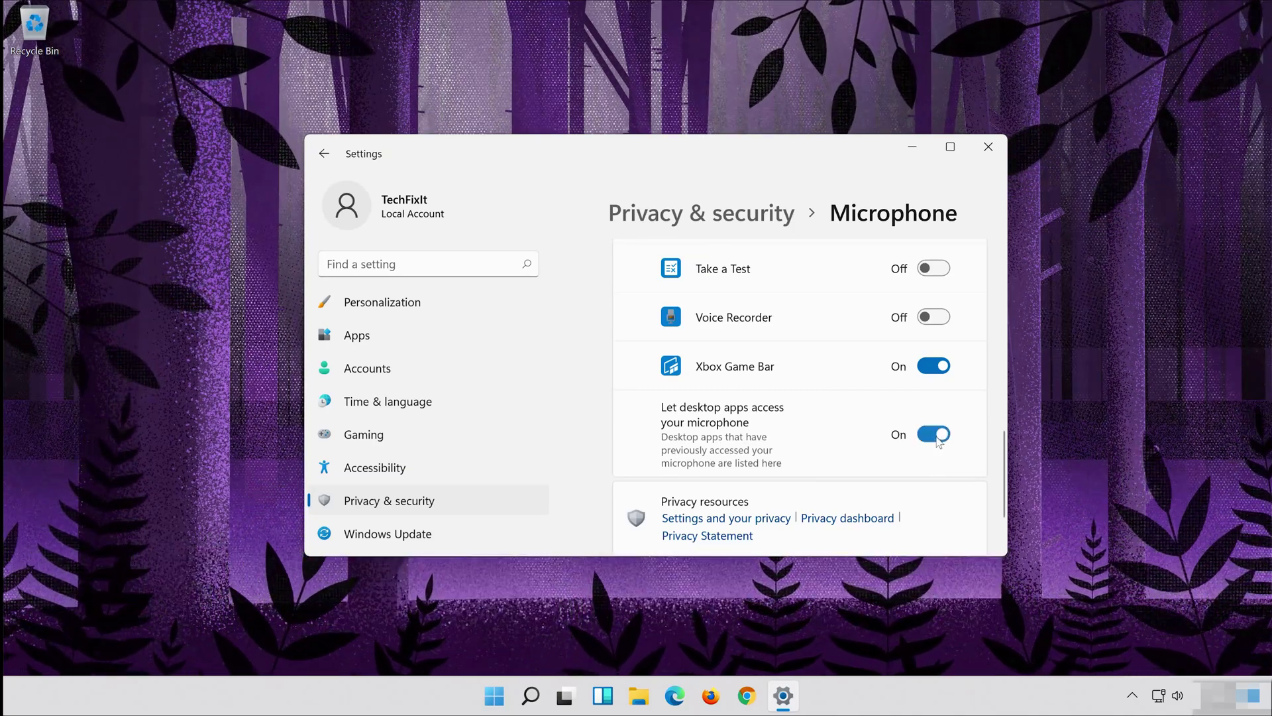
click(1000, 149)
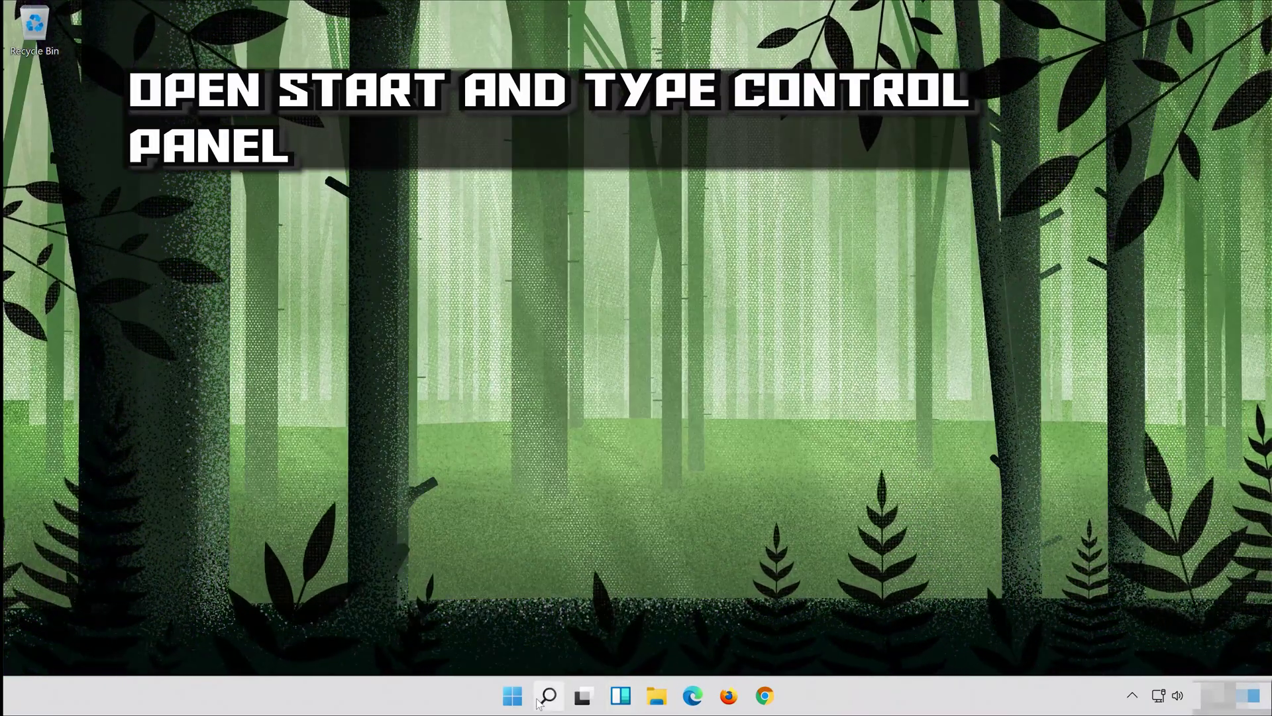
Step: Search Windows for "control panel" and open Control Panel
click(538, 701)
text(con)
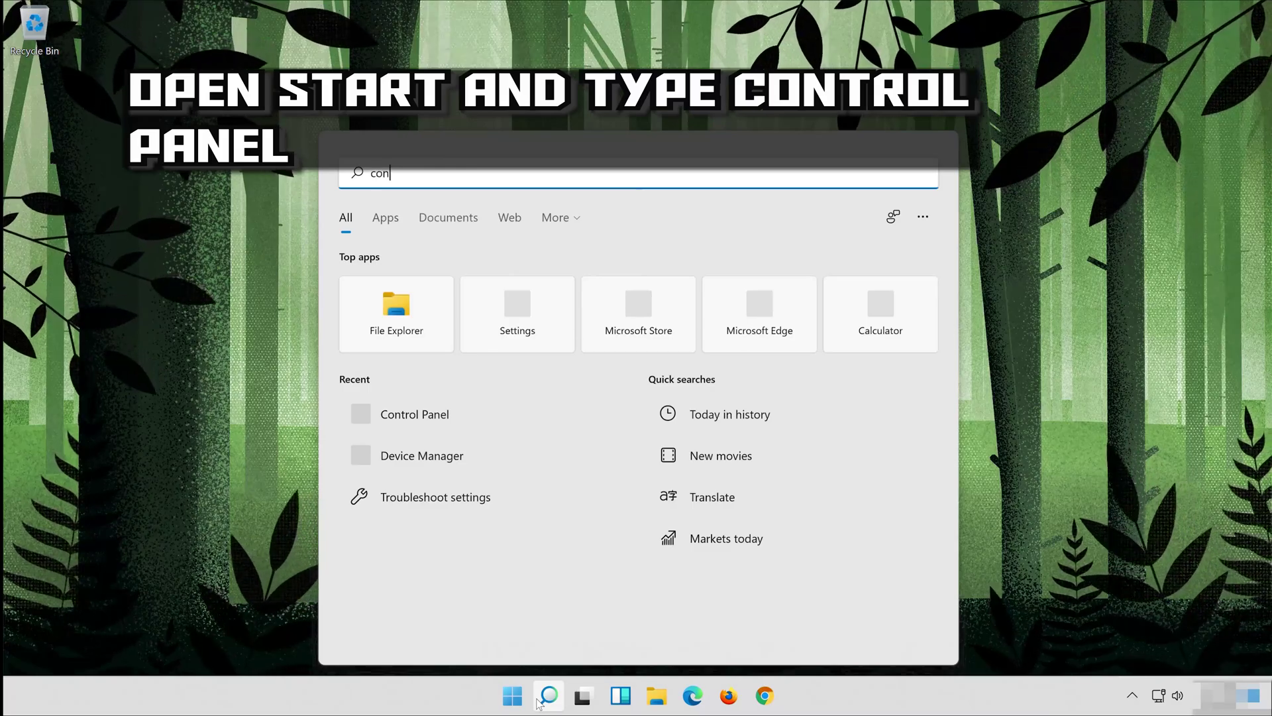
text(trol panel)
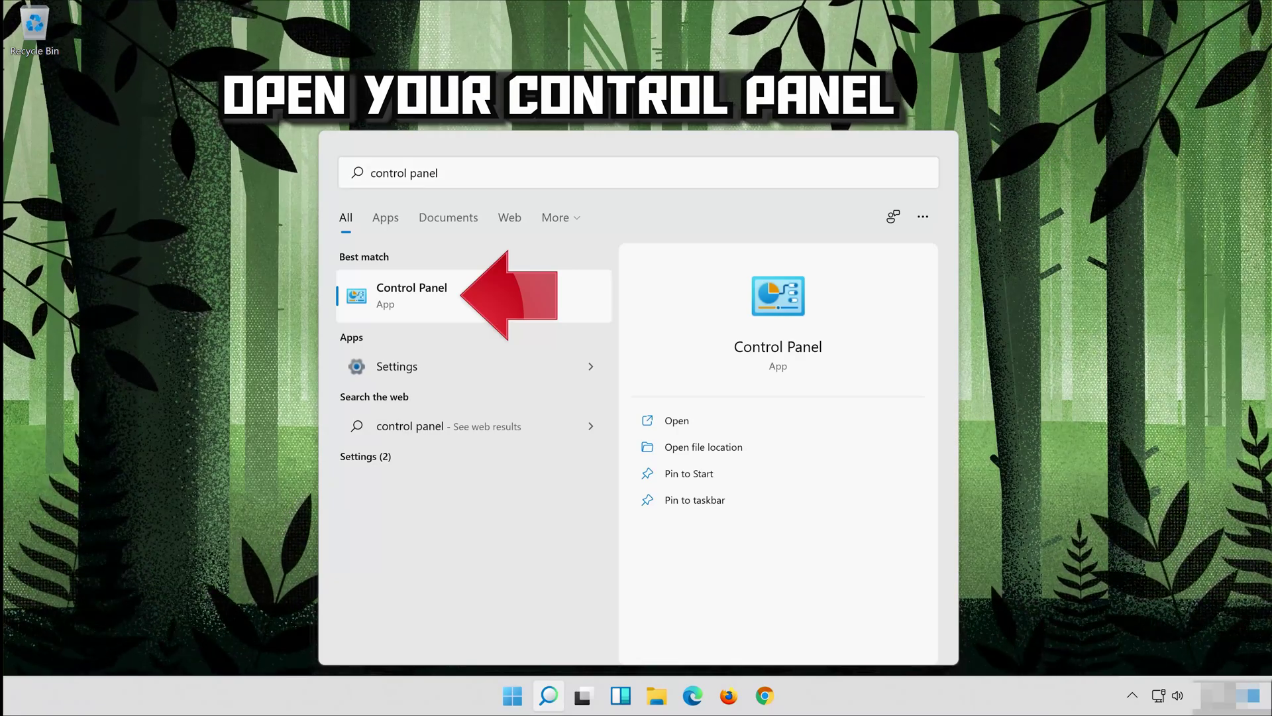
click(514, 289)
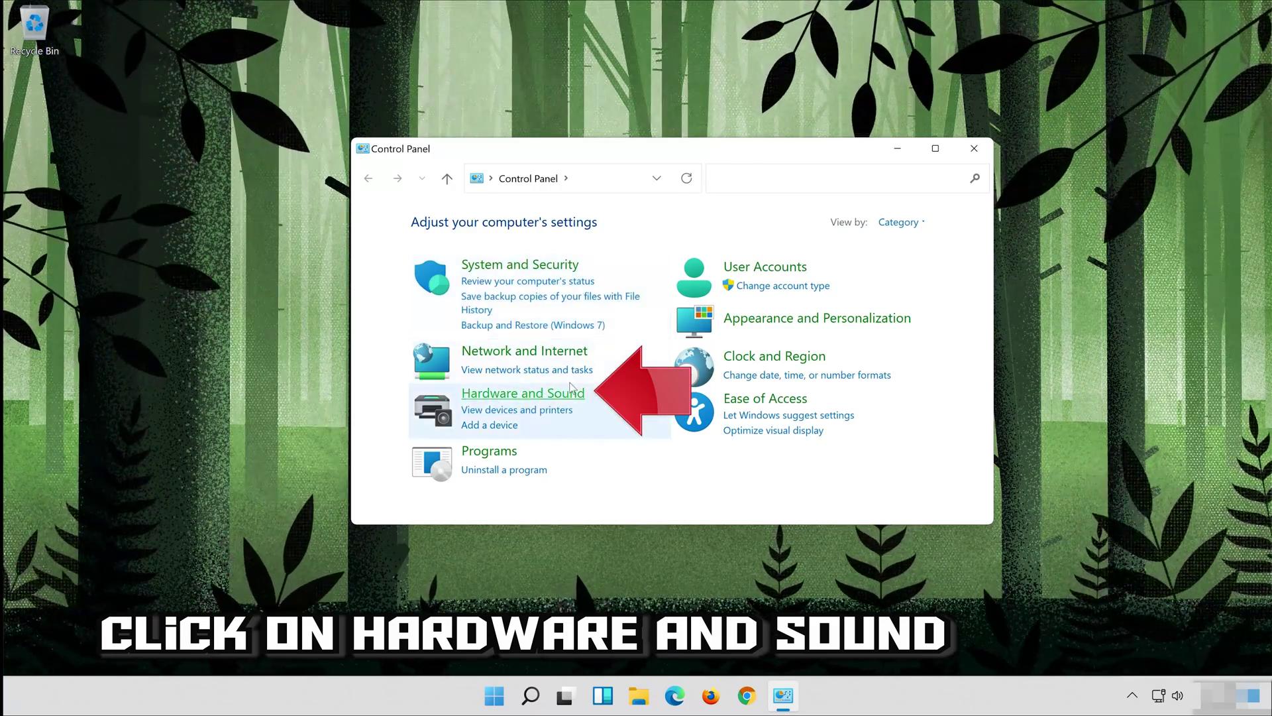
Step: Open the Sound settings under Hardware and Sound and select the Microphone among the recording devices
click(529, 394)
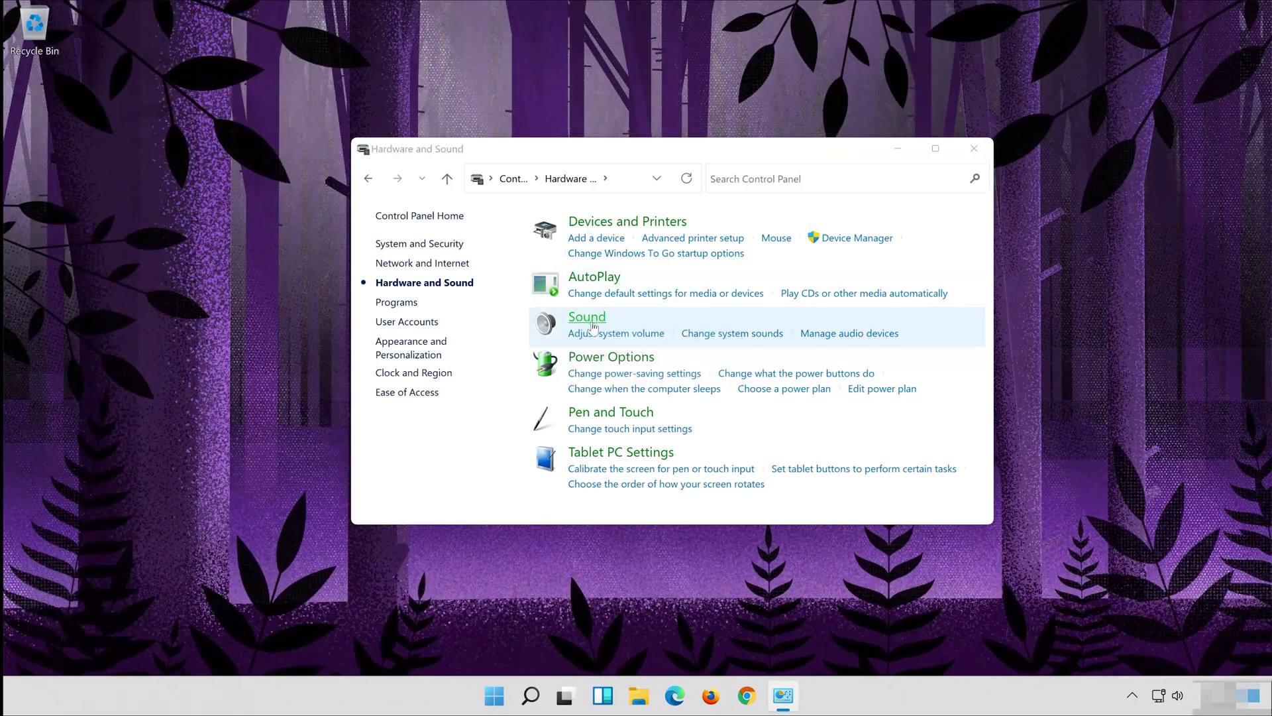
click(593, 325)
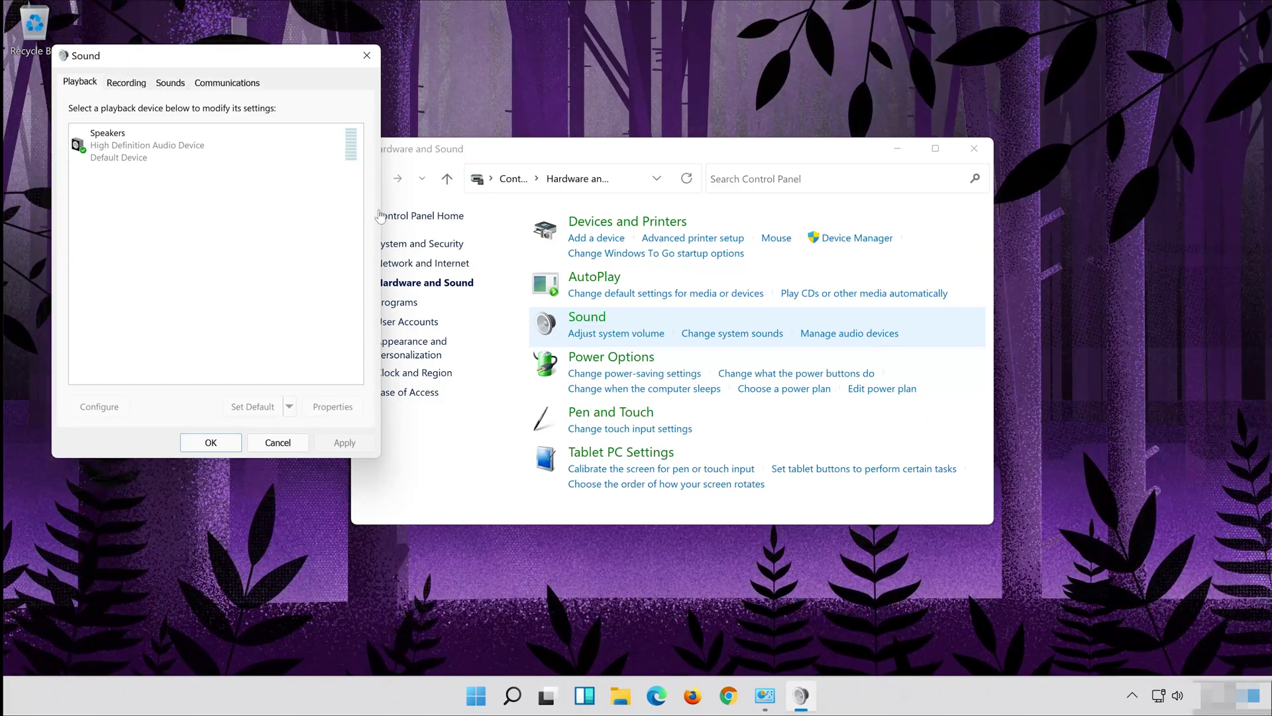
drag(237, 56, 694, 119)
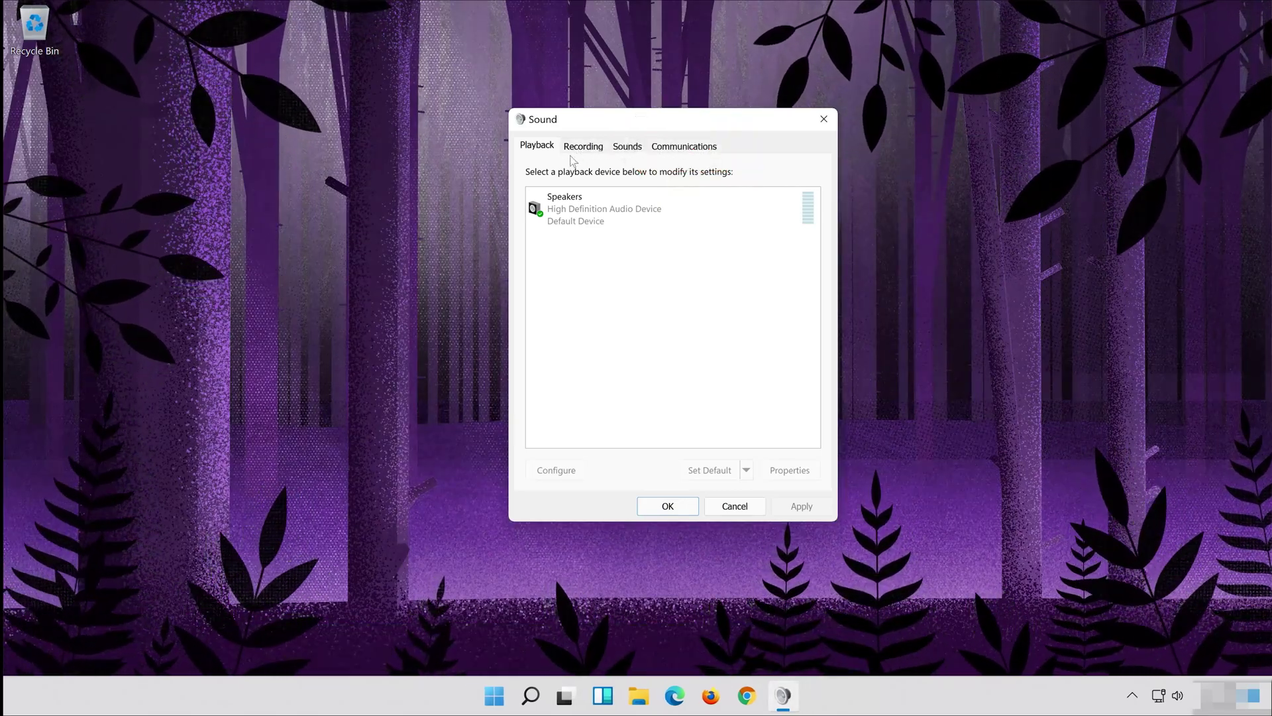
click(583, 150)
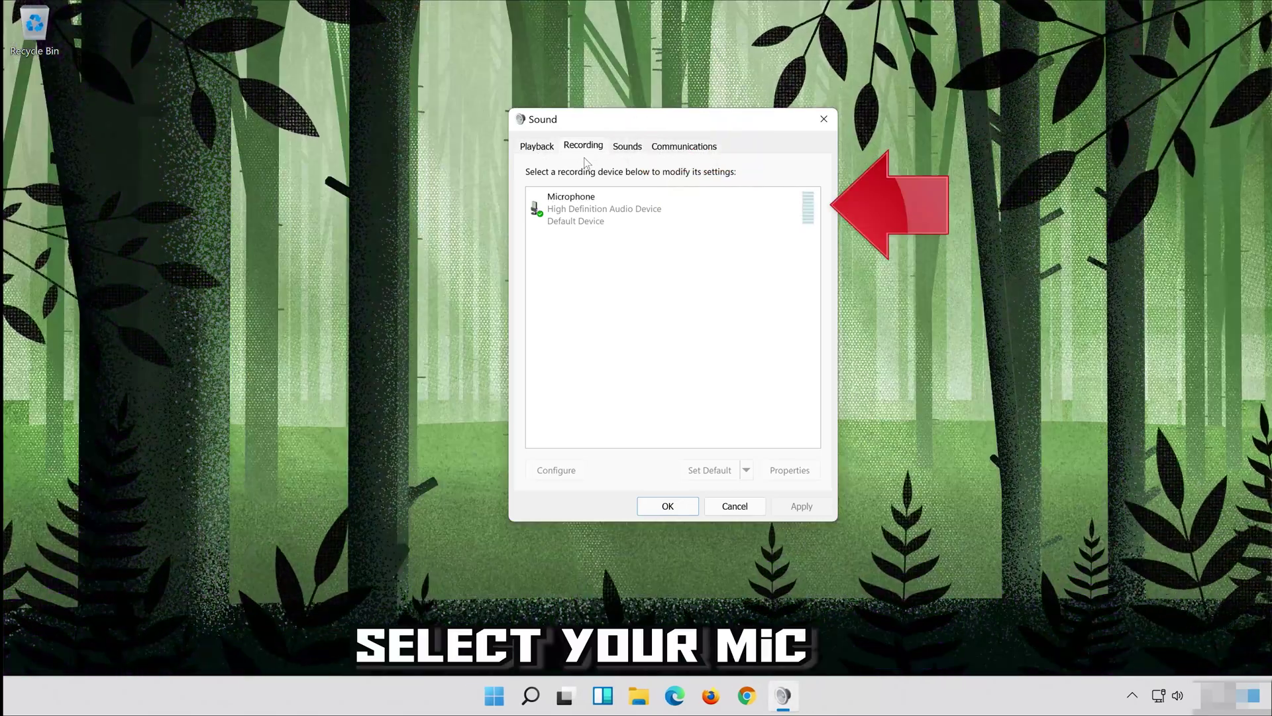
click(591, 209)
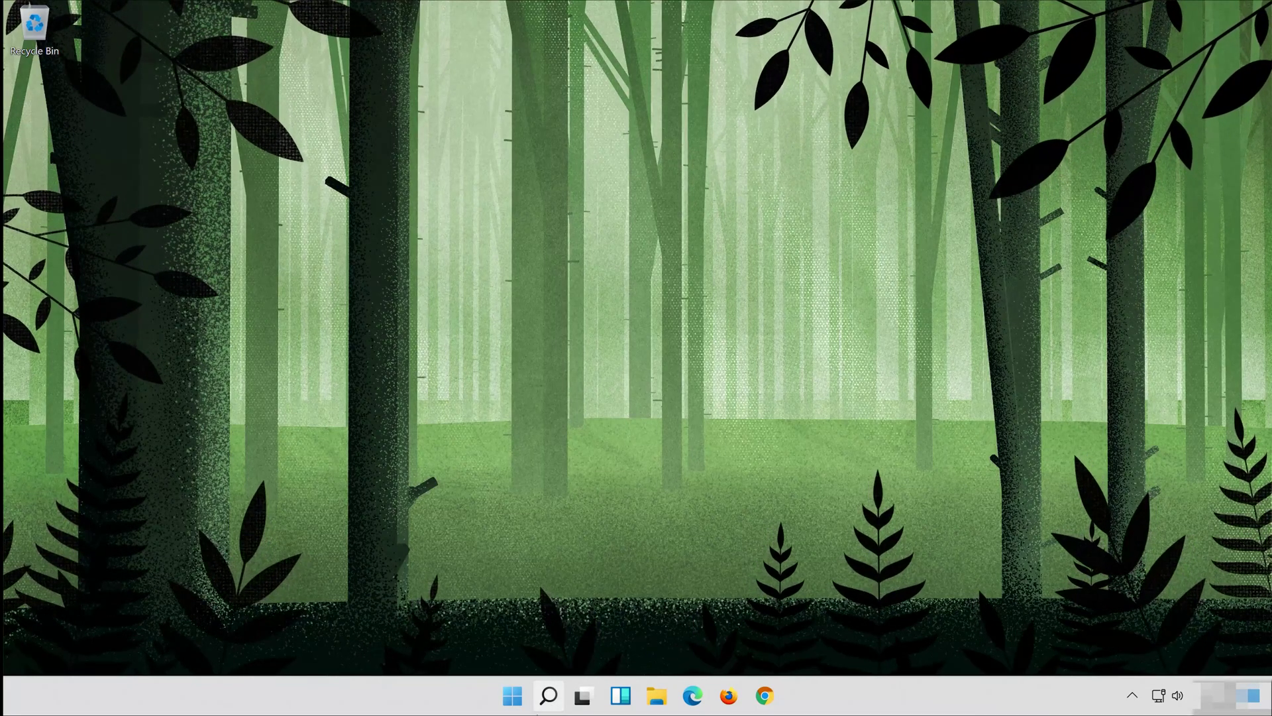
Step: Search Windows for "device manager" and open Device Manager, moving its window toward the middle of the desktop
click(538, 709)
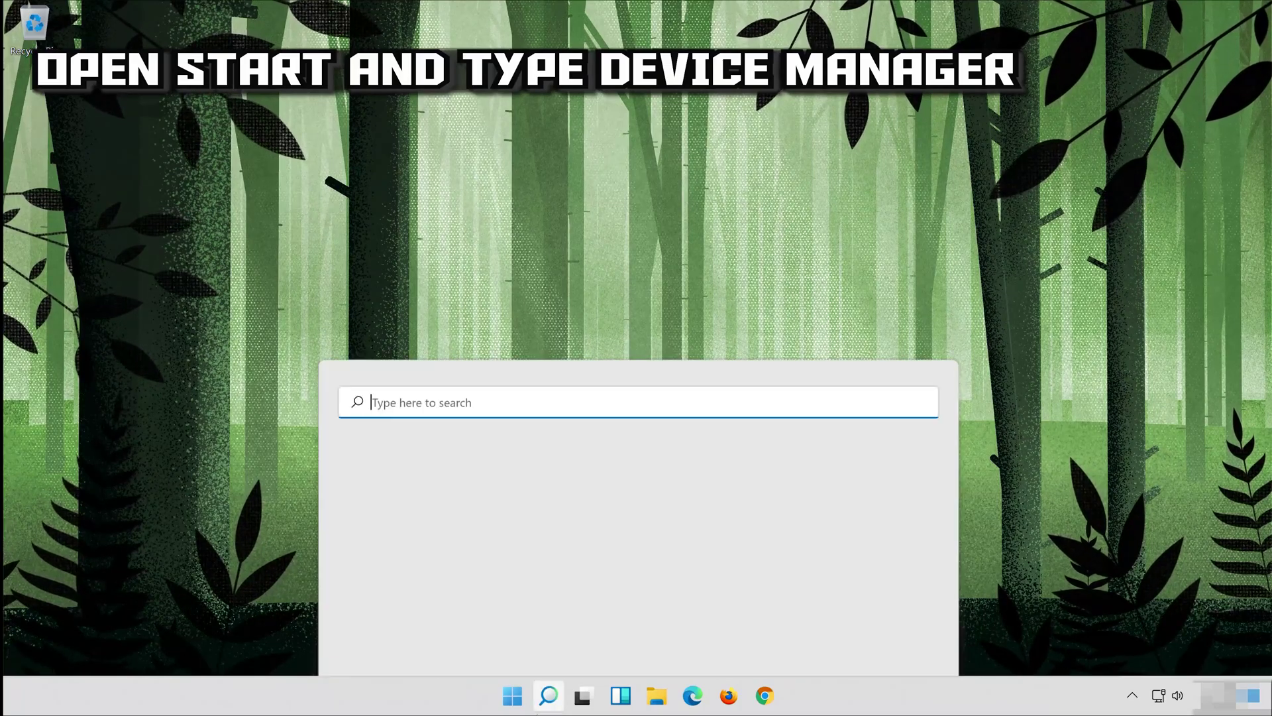
text(de)
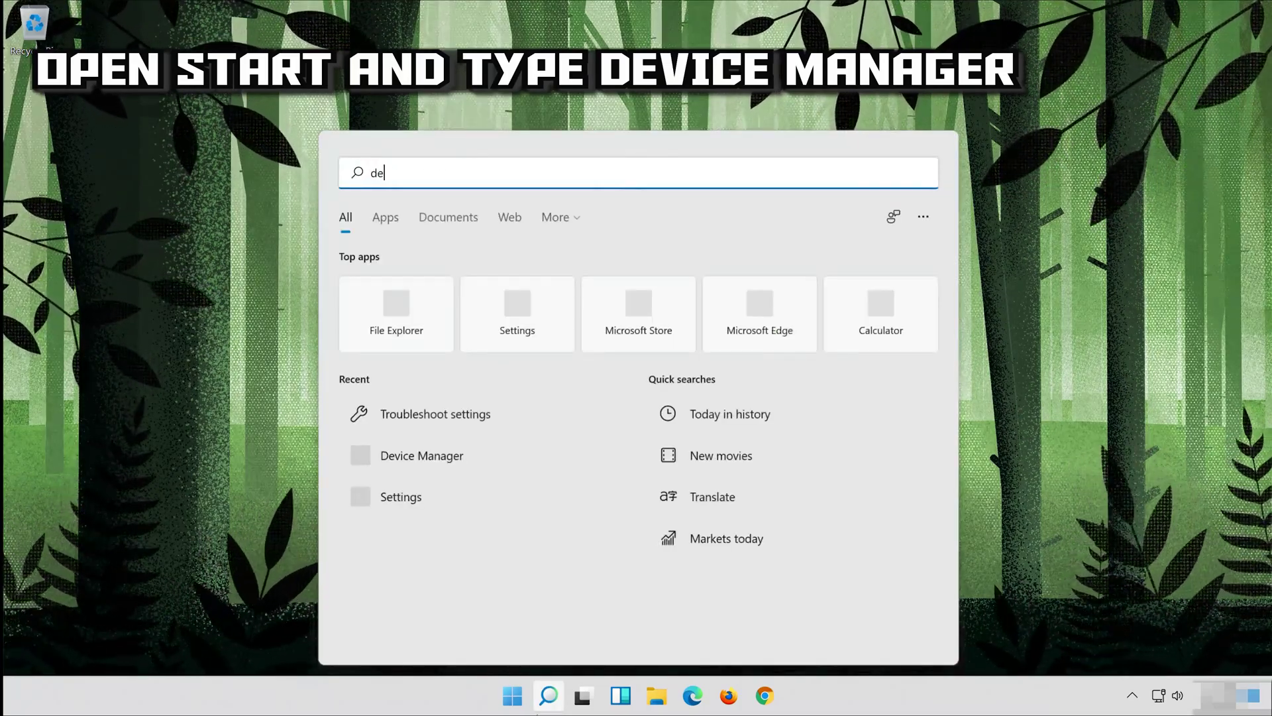
text(vice mana)
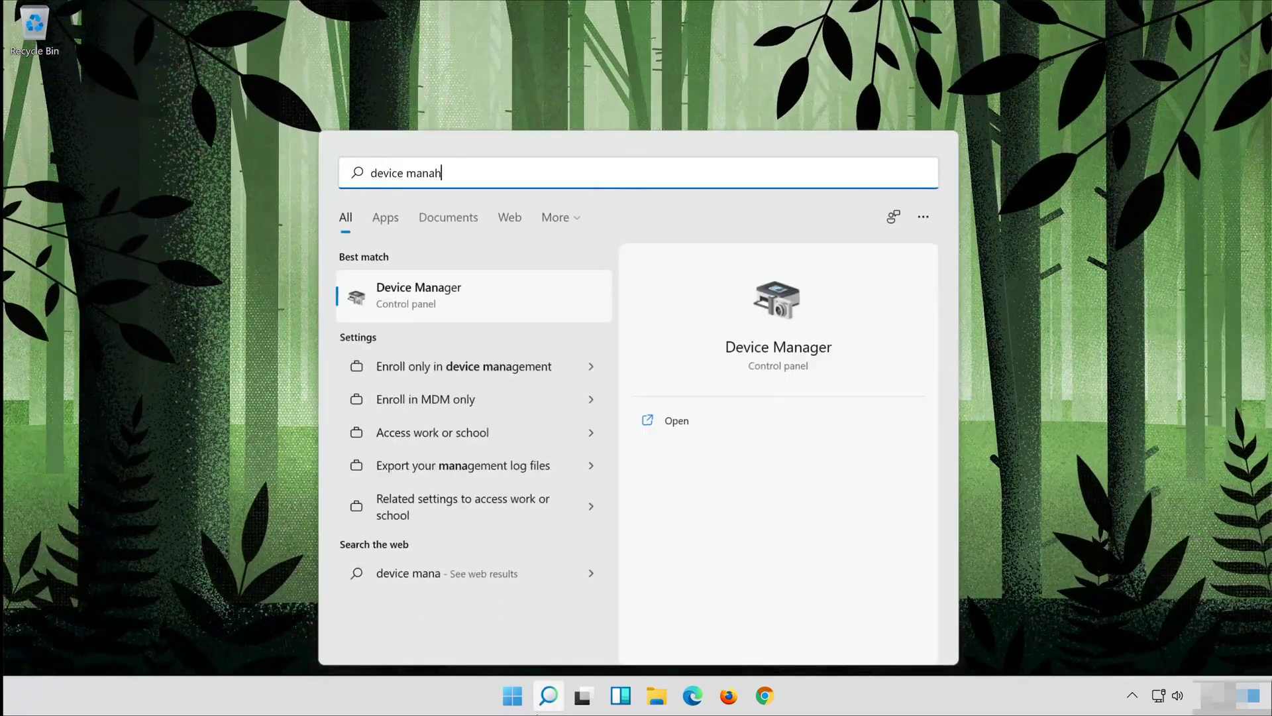
text(ger)
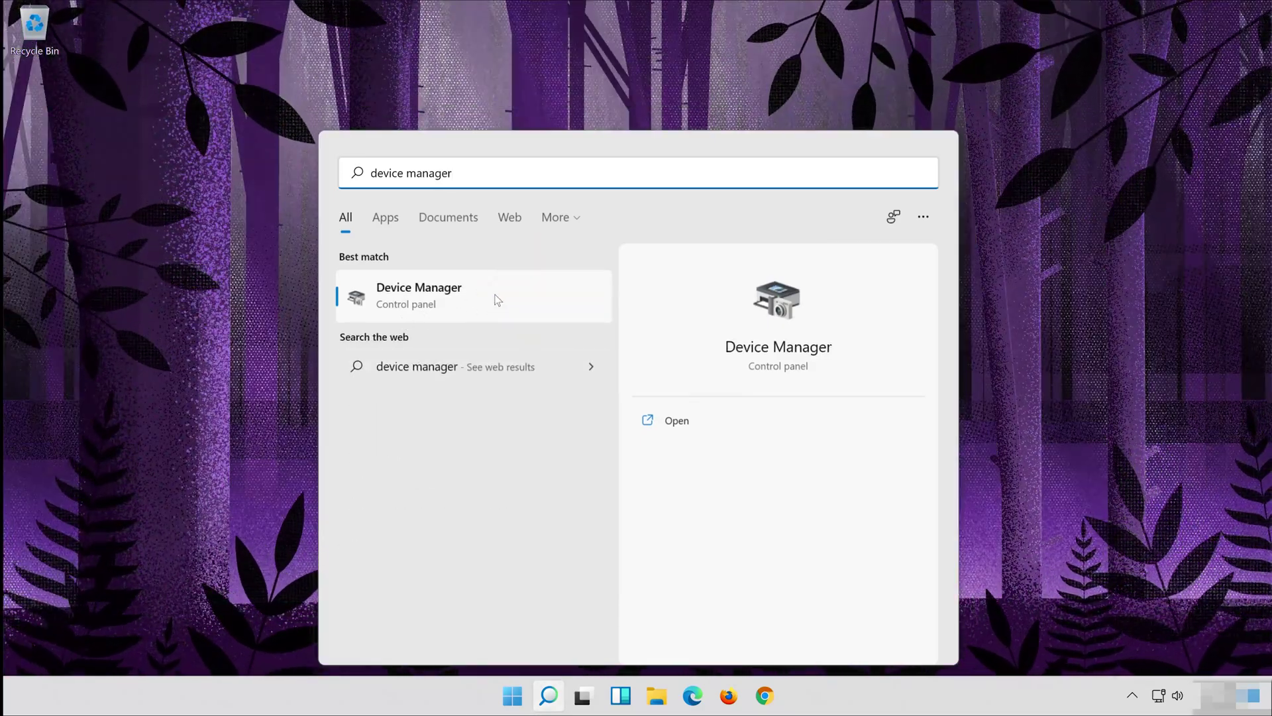
click(498, 300)
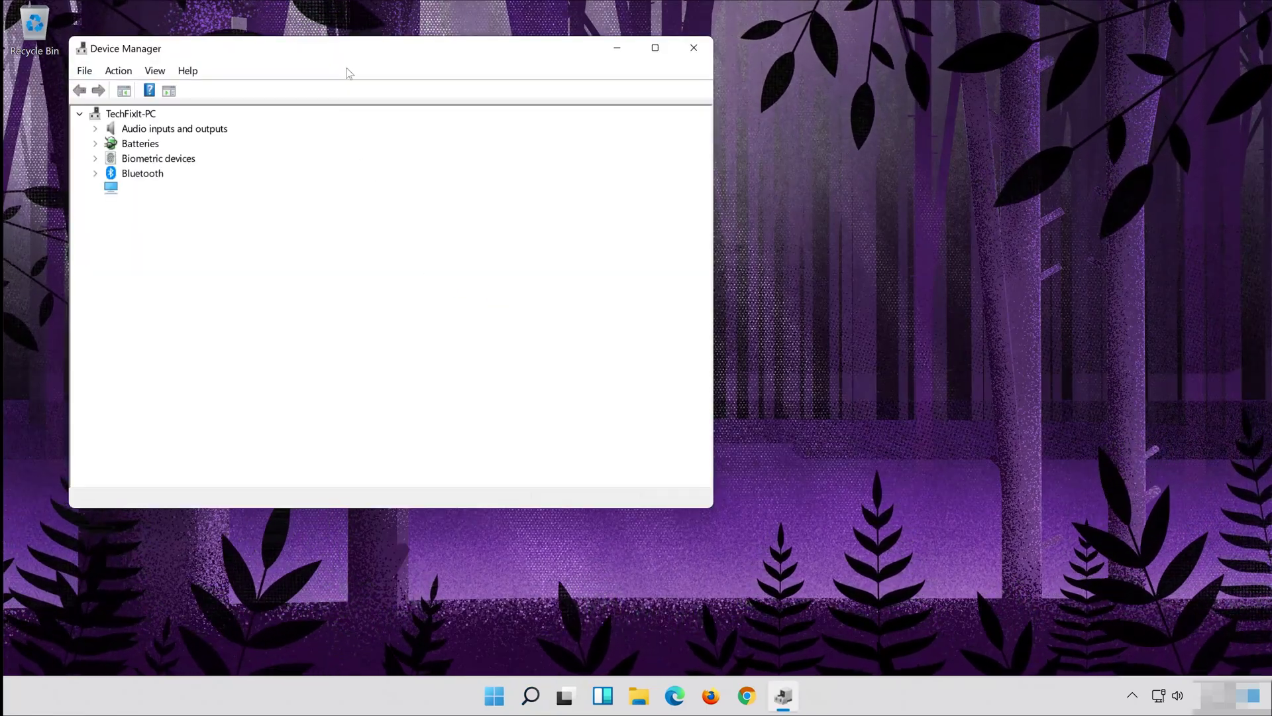
drag(347, 53, 665, 115)
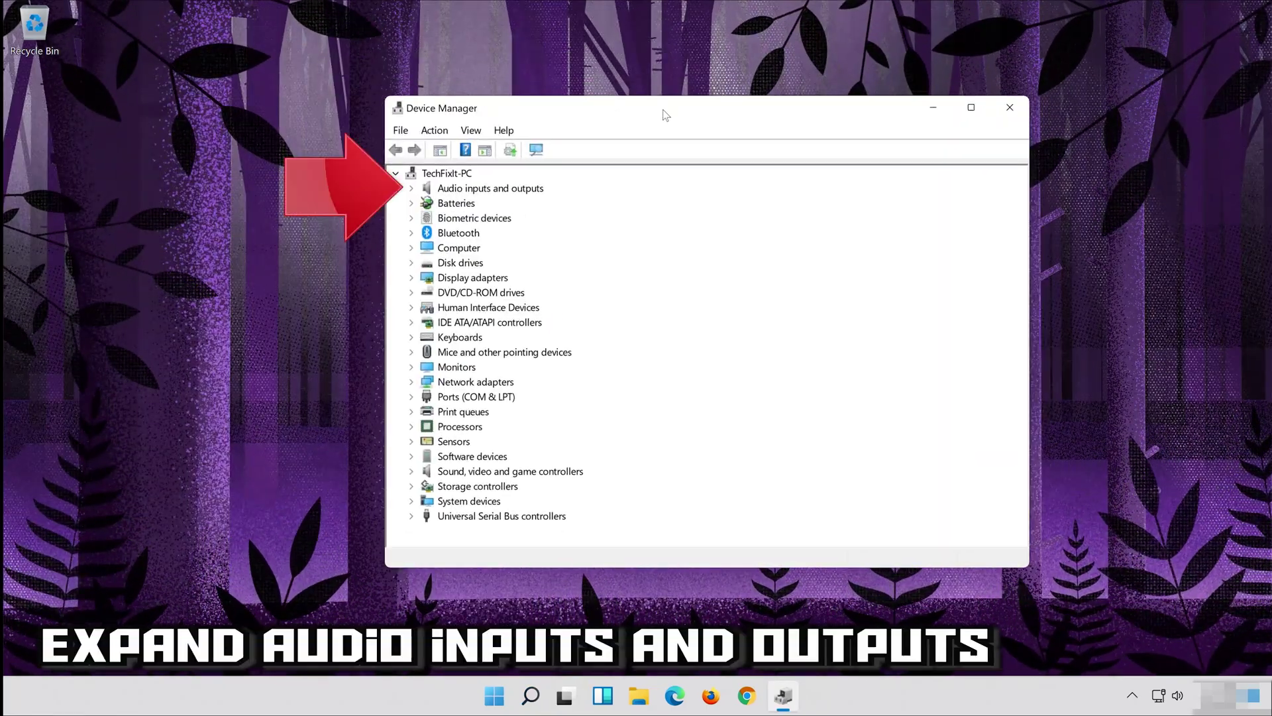
Step: Show the driver properties of Microphone (High Definition Audio Device) under Audio inputs and outputs
click(412, 189)
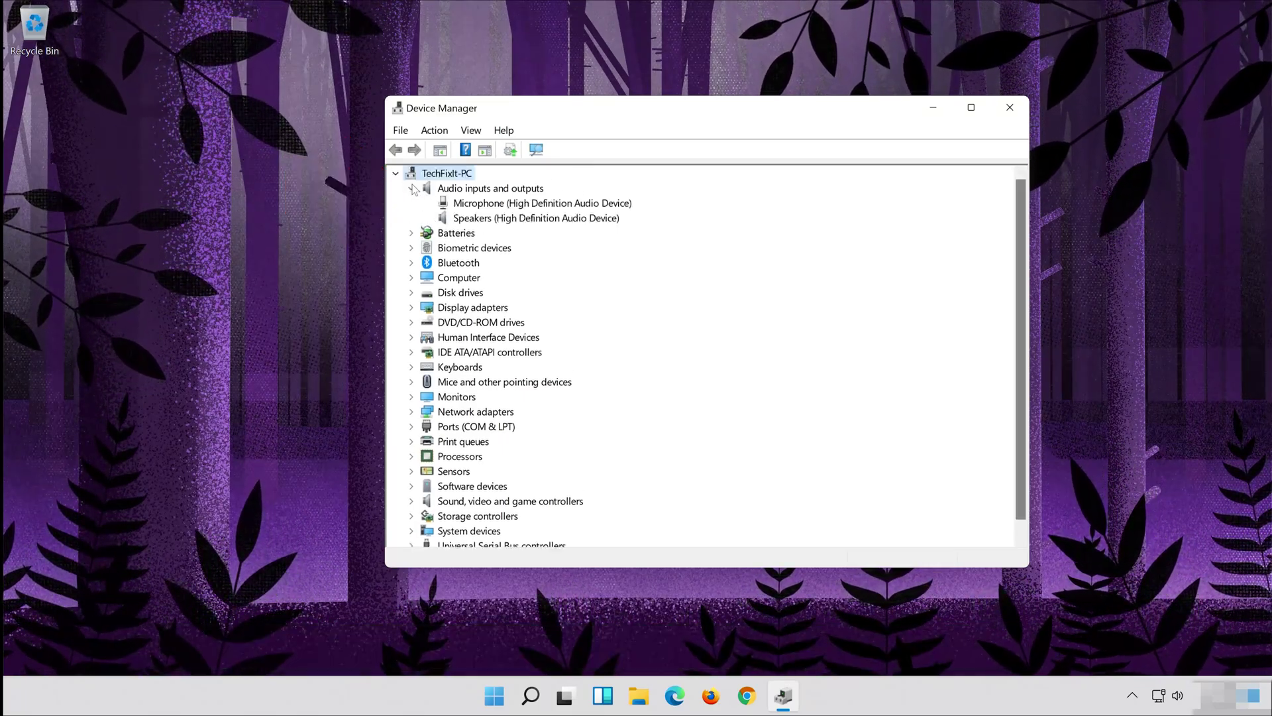
click(483, 204)
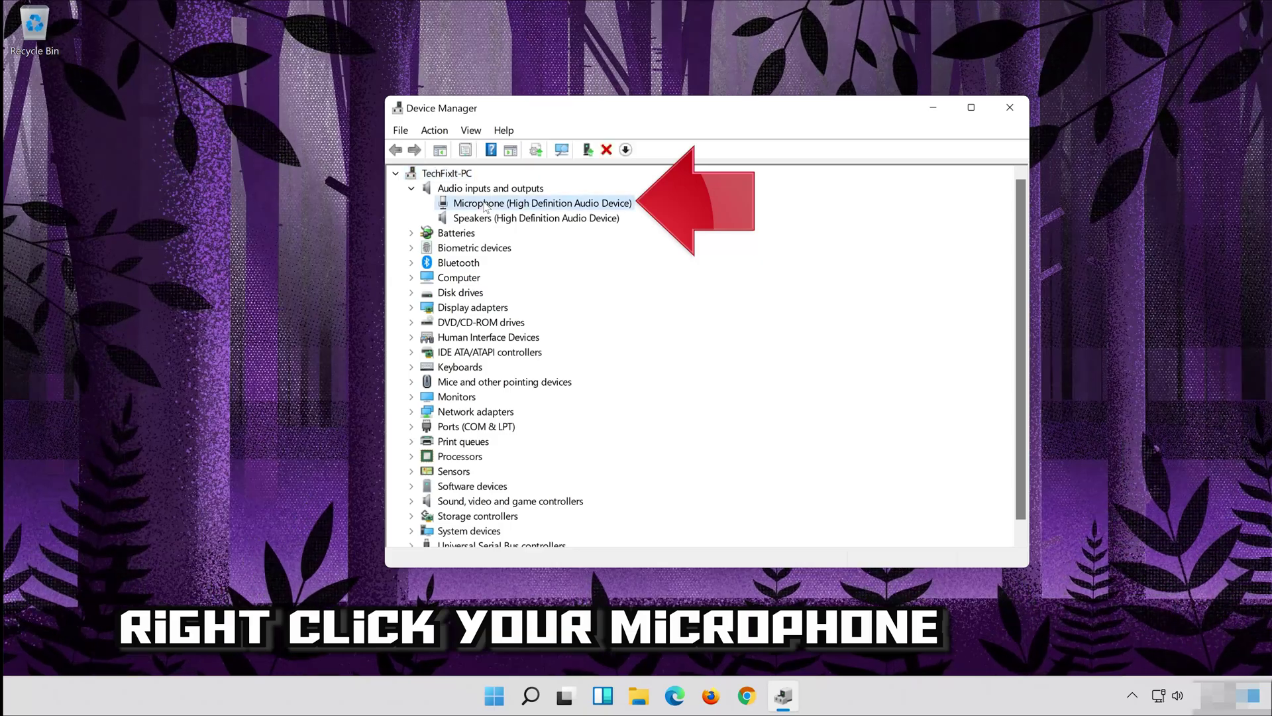
right_click(540, 207)
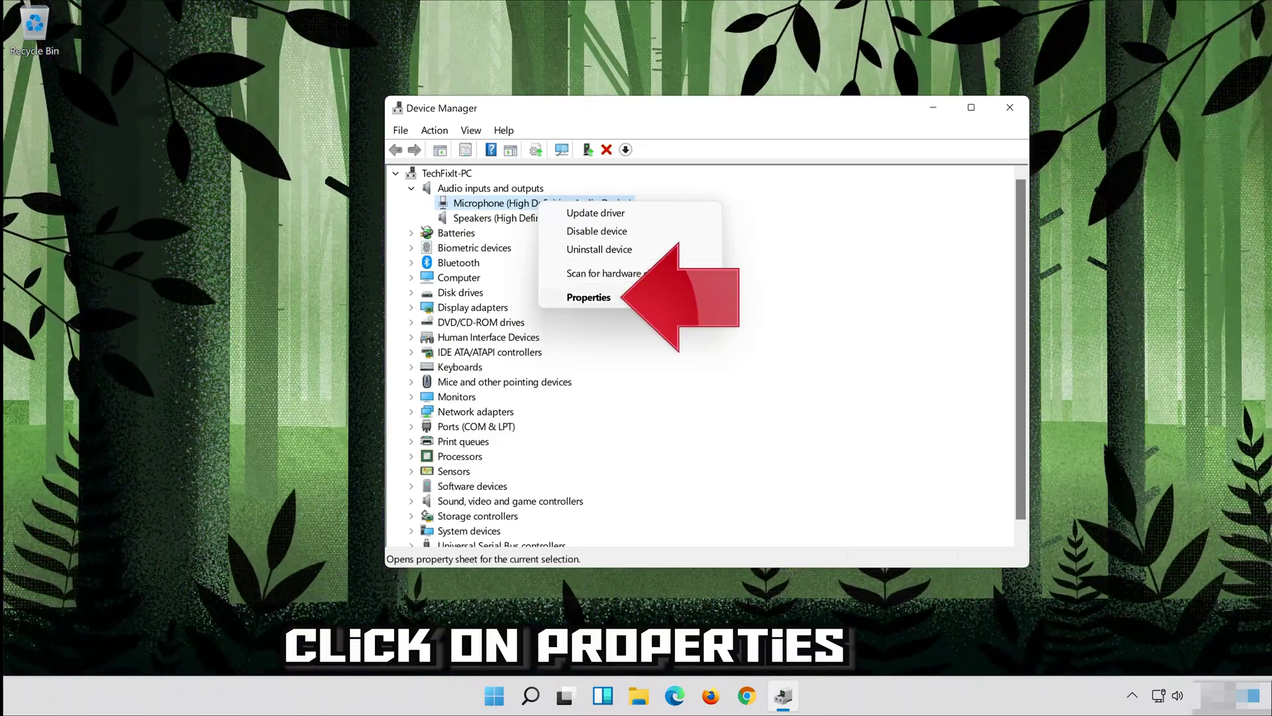
click(642, 295)
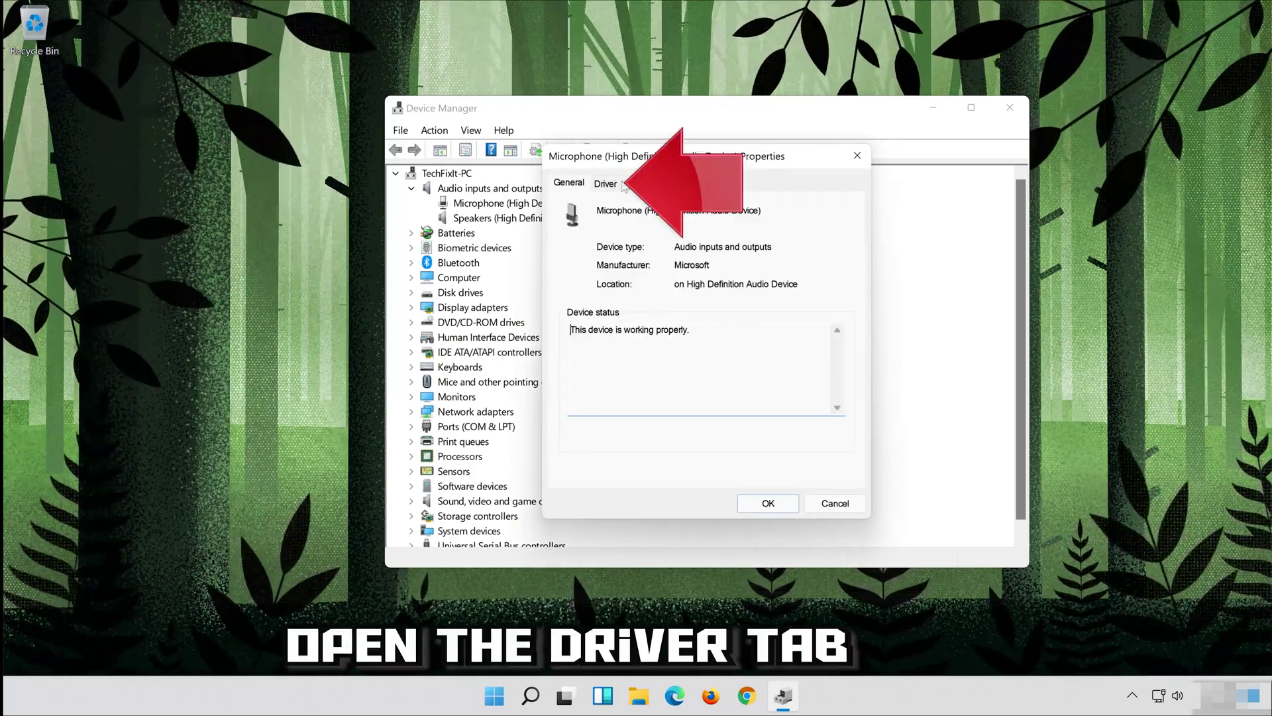
click(606, 184)
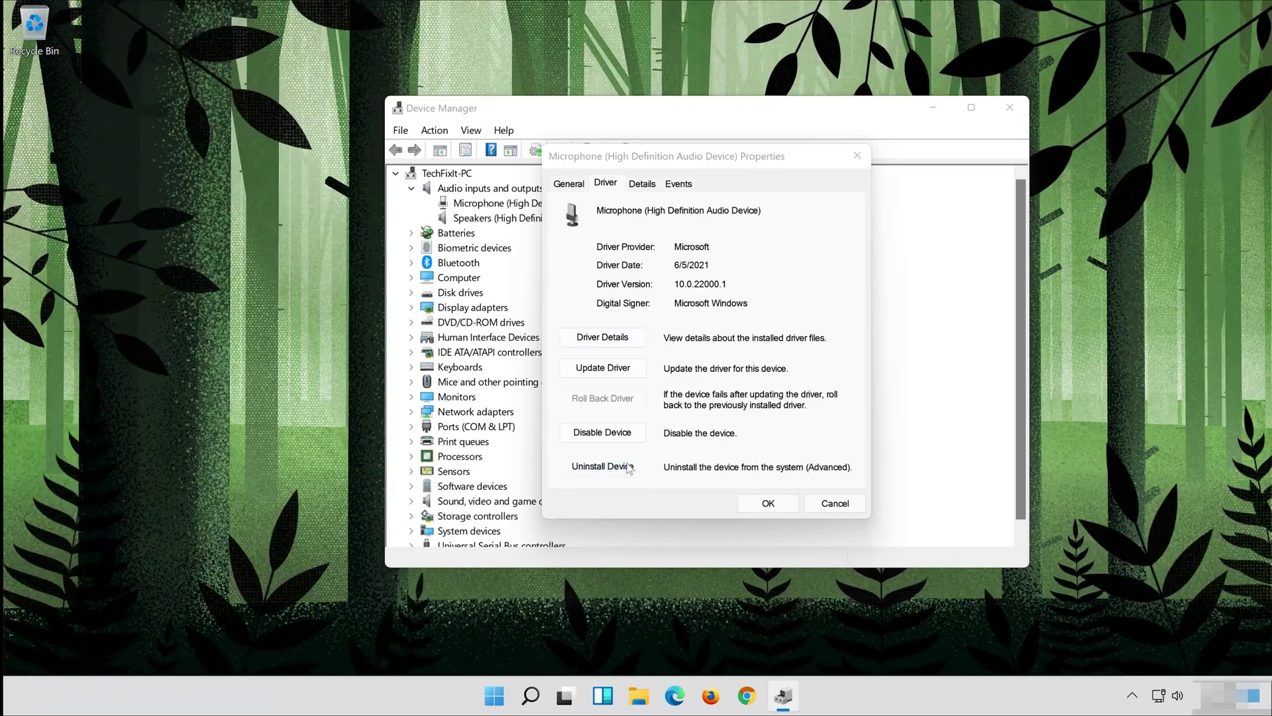
Step: Uninstall the microphone device from the system and close Device Manager
click(629, 467)
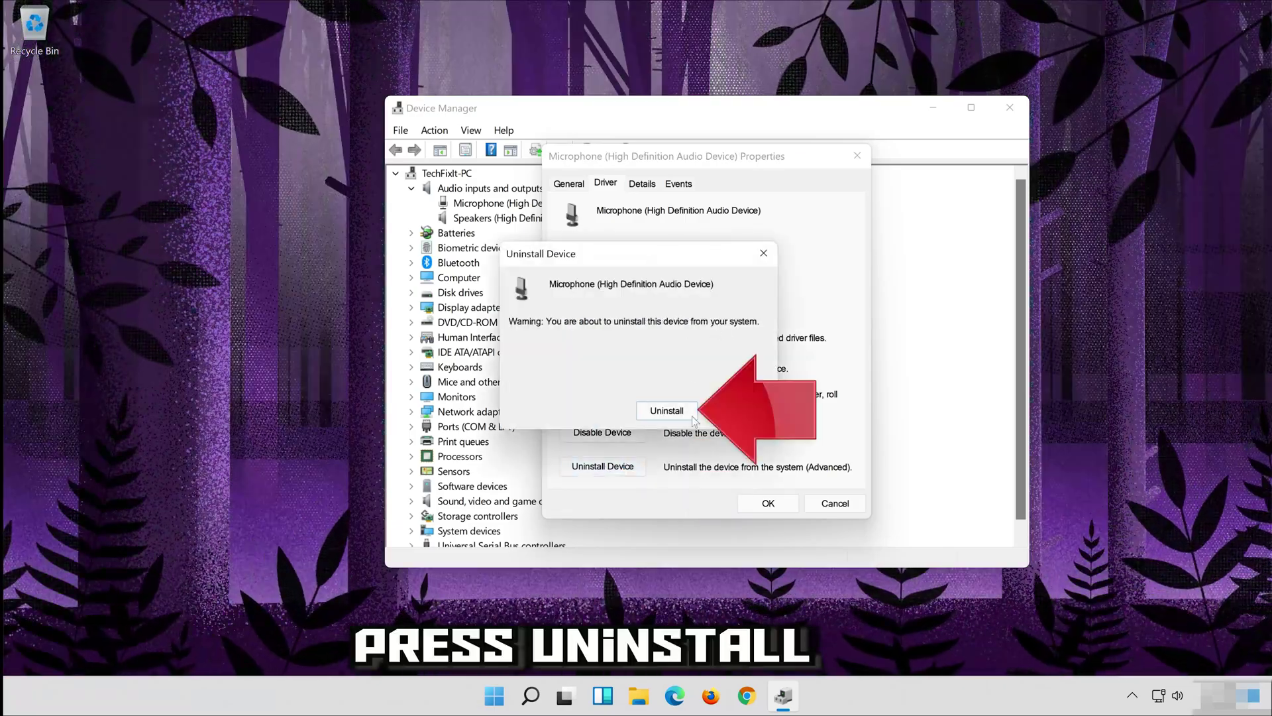
click(666, 411)
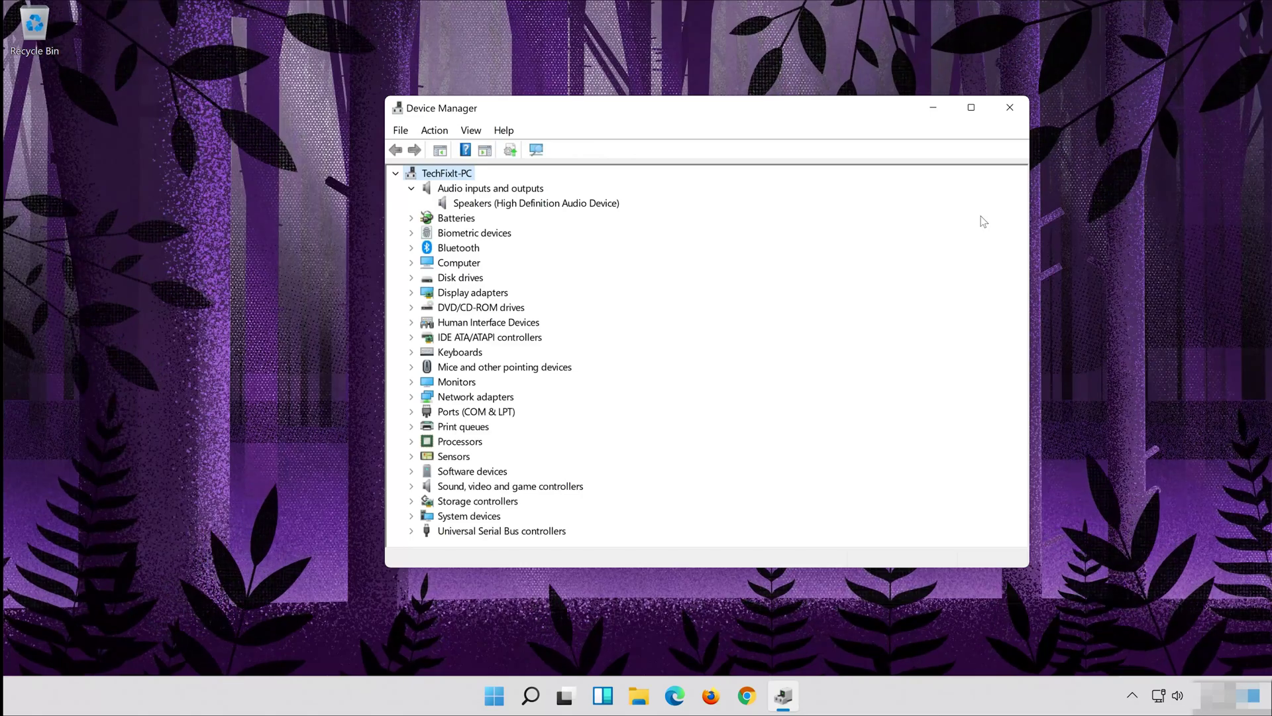
click(1010, 114)
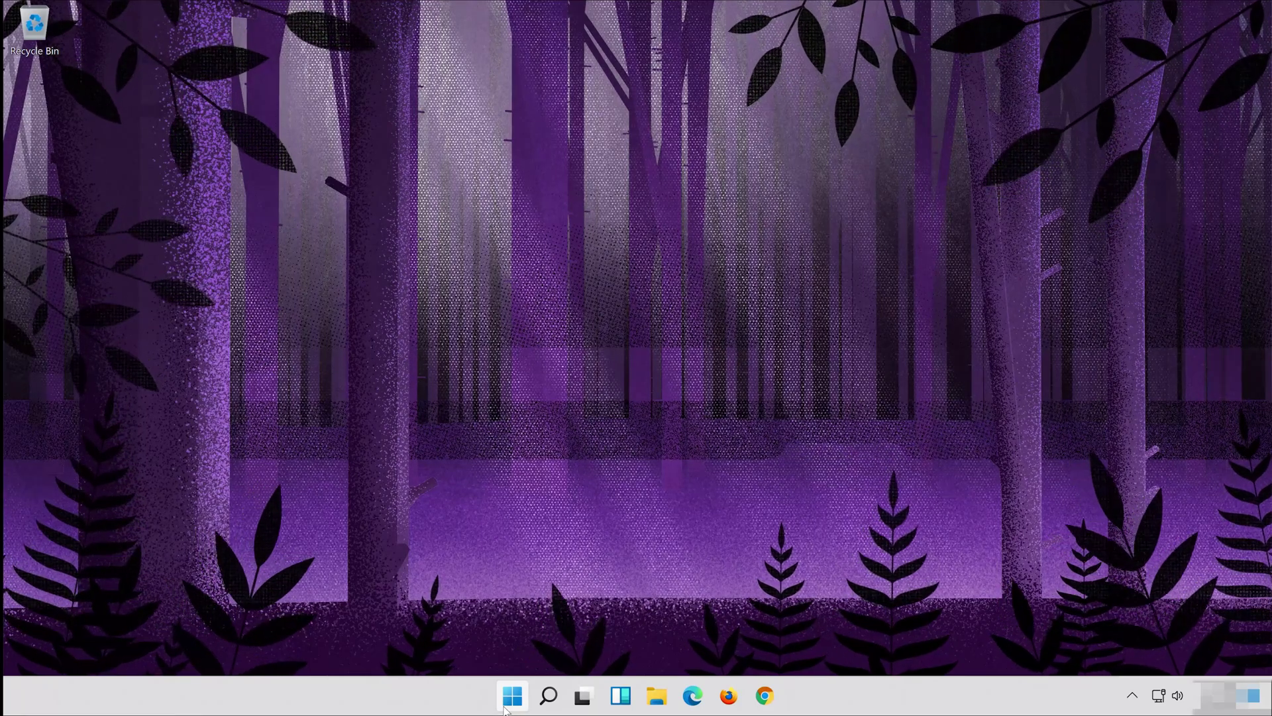
Step: Restart the computer from the Start menu's power options
click(507, 707)
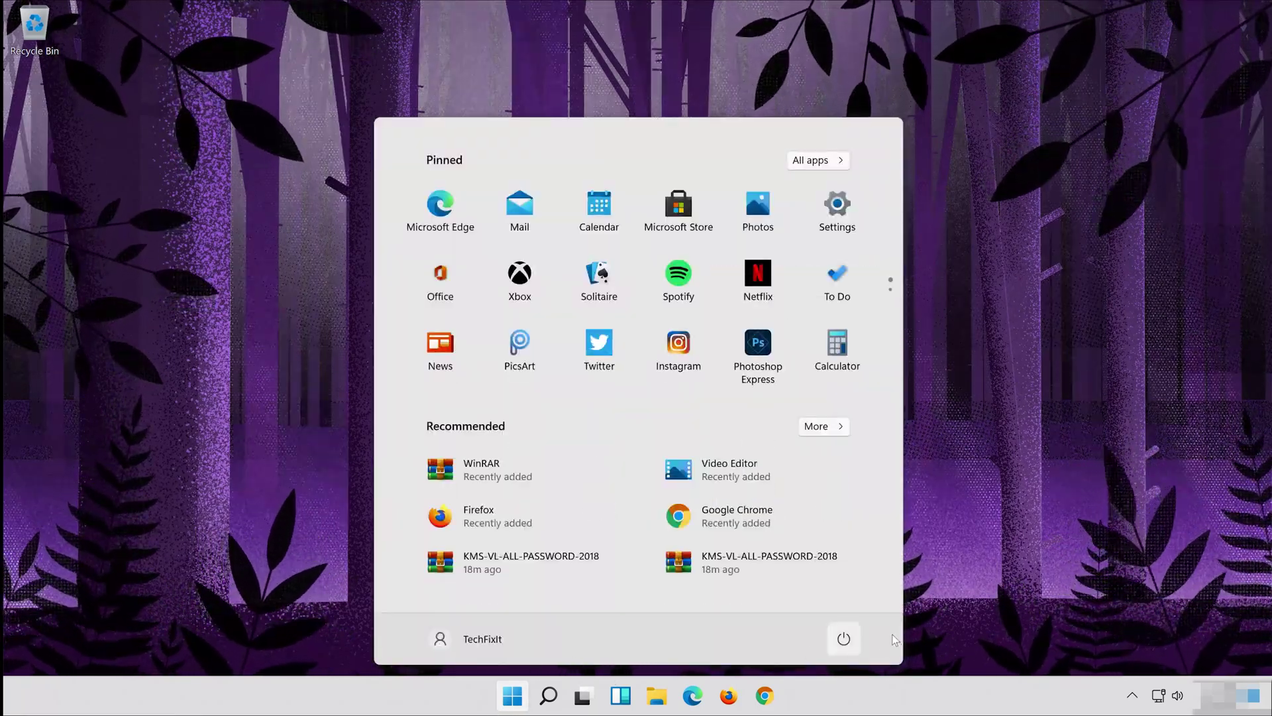
click(842, 638)
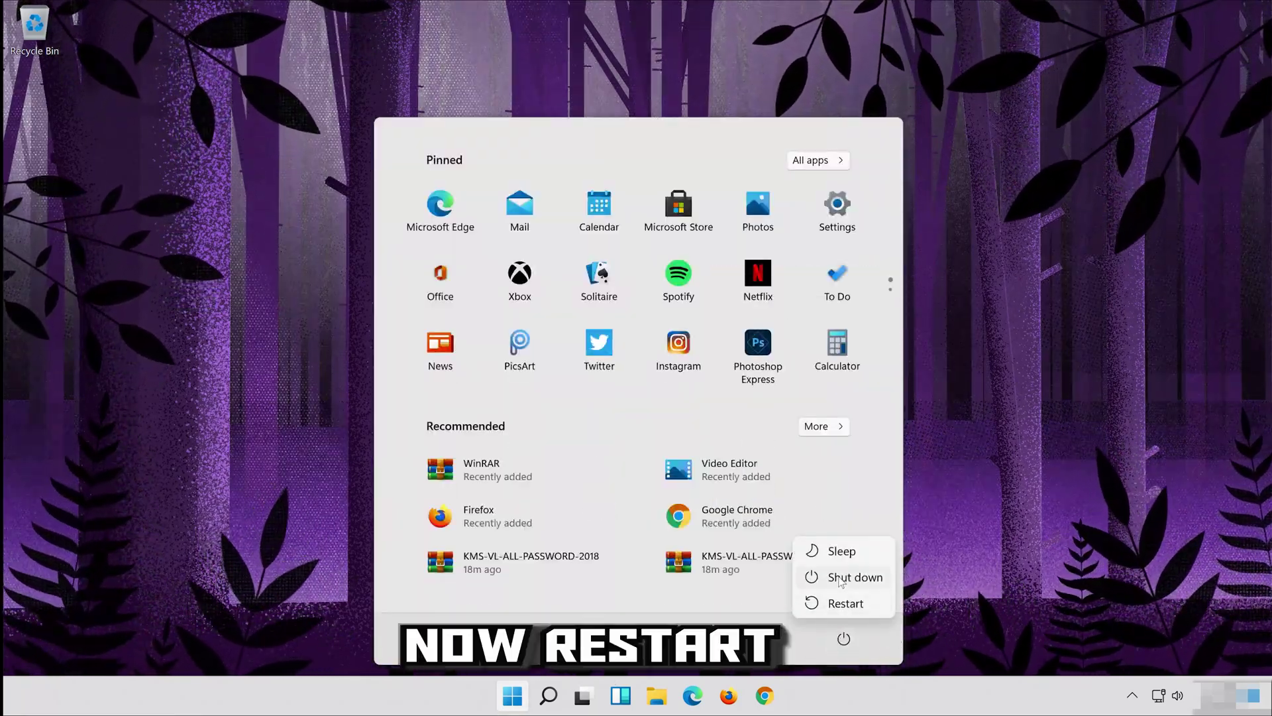
click(844, 604)
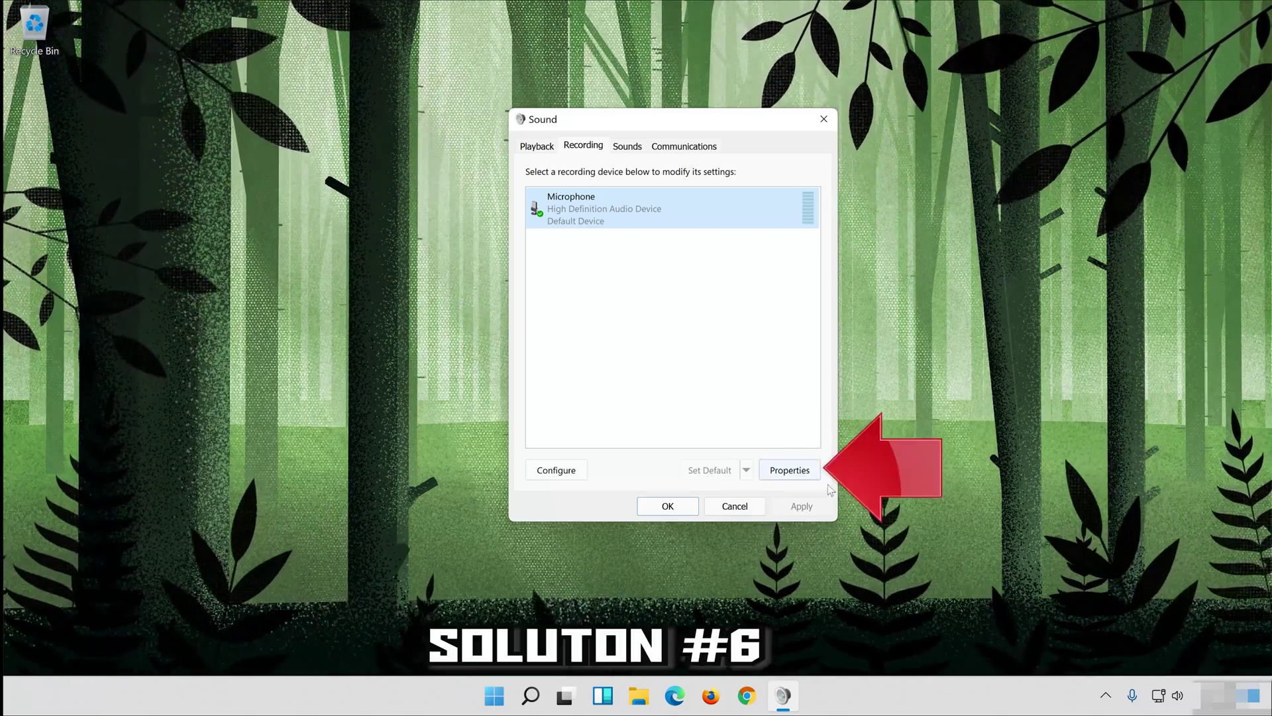
Step: Set the Microphone level to 100 in the recording device's properties, then accept the changes and close the Sound settings
click(789, 470)
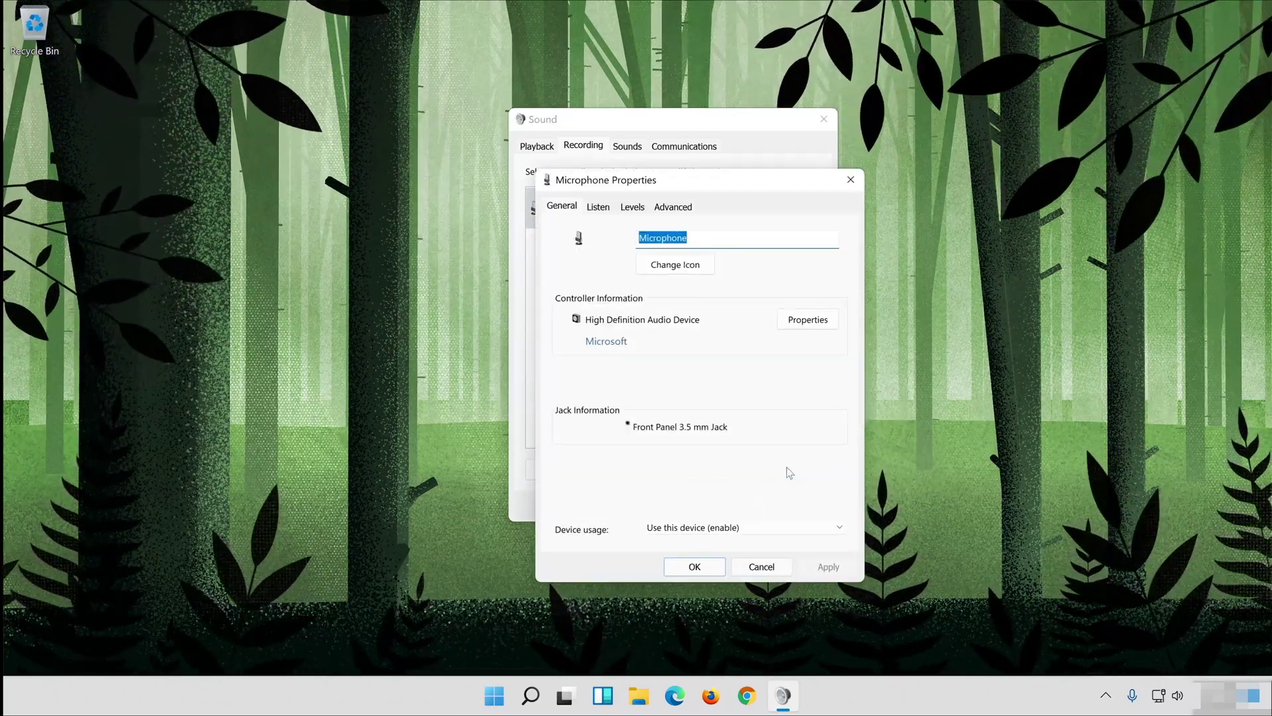
drag(747, 184, 733, 103)
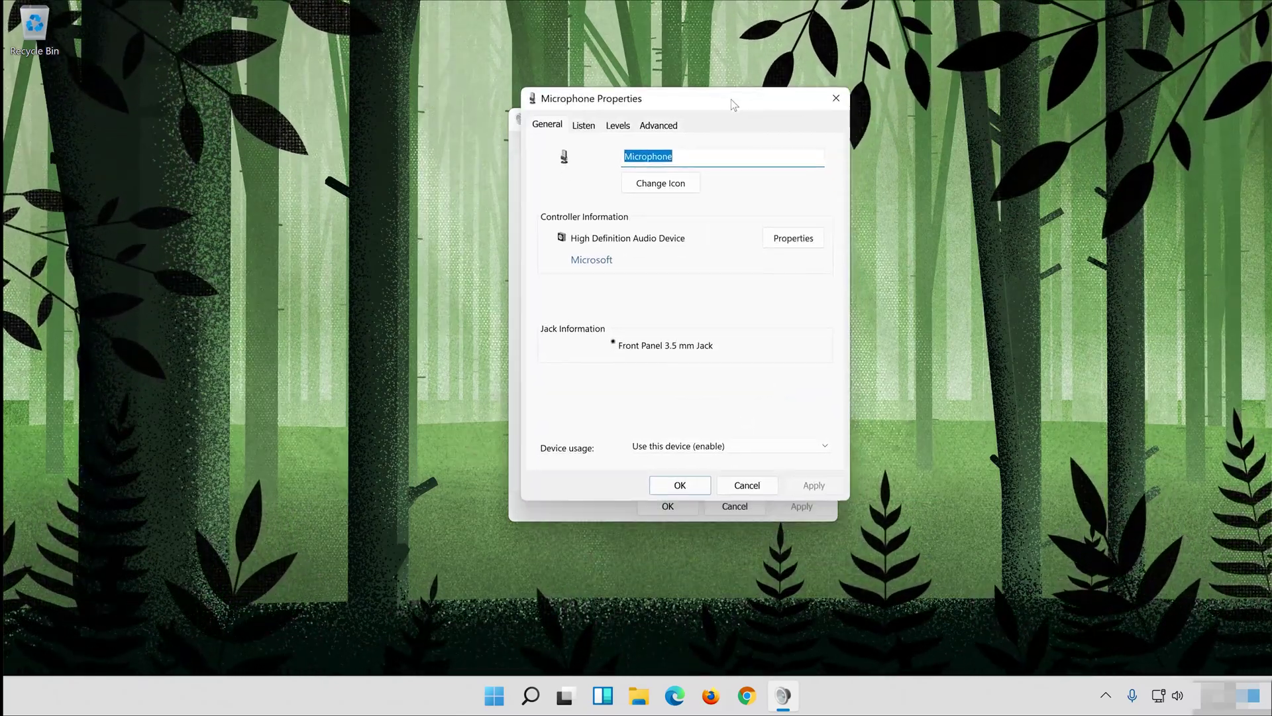
click(618, 128)
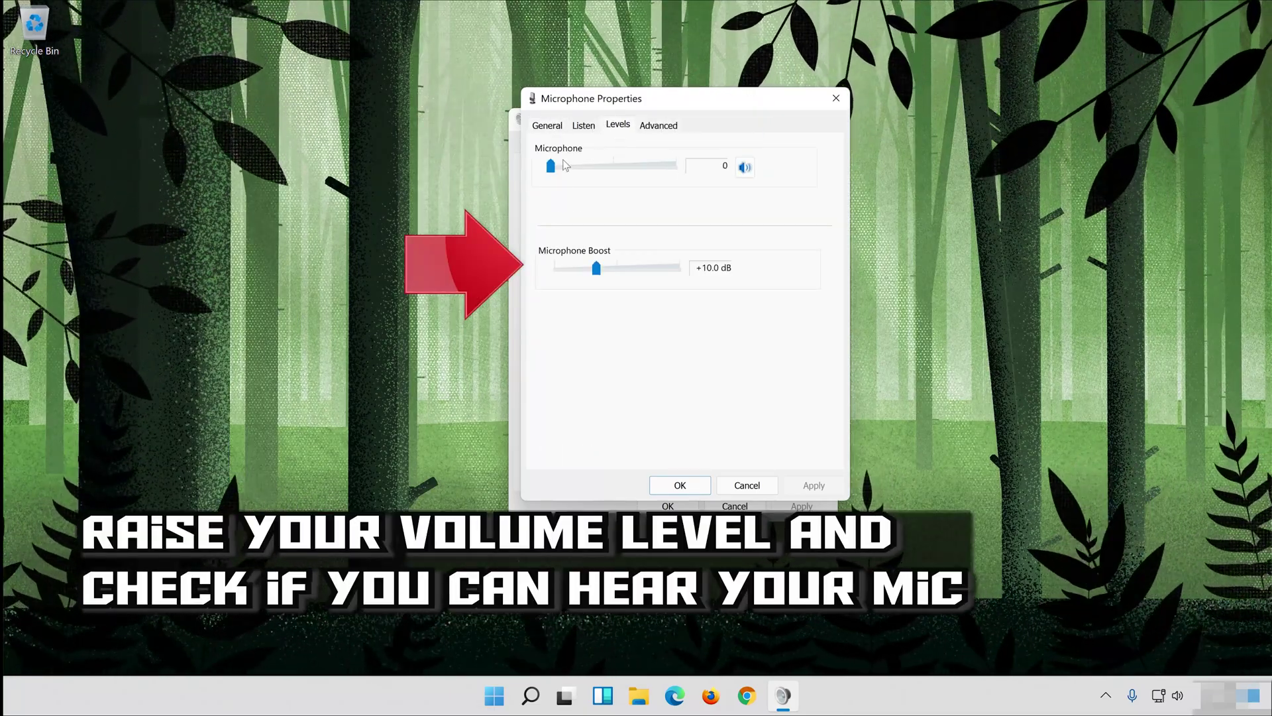
drag(578, 168, 682, 173)
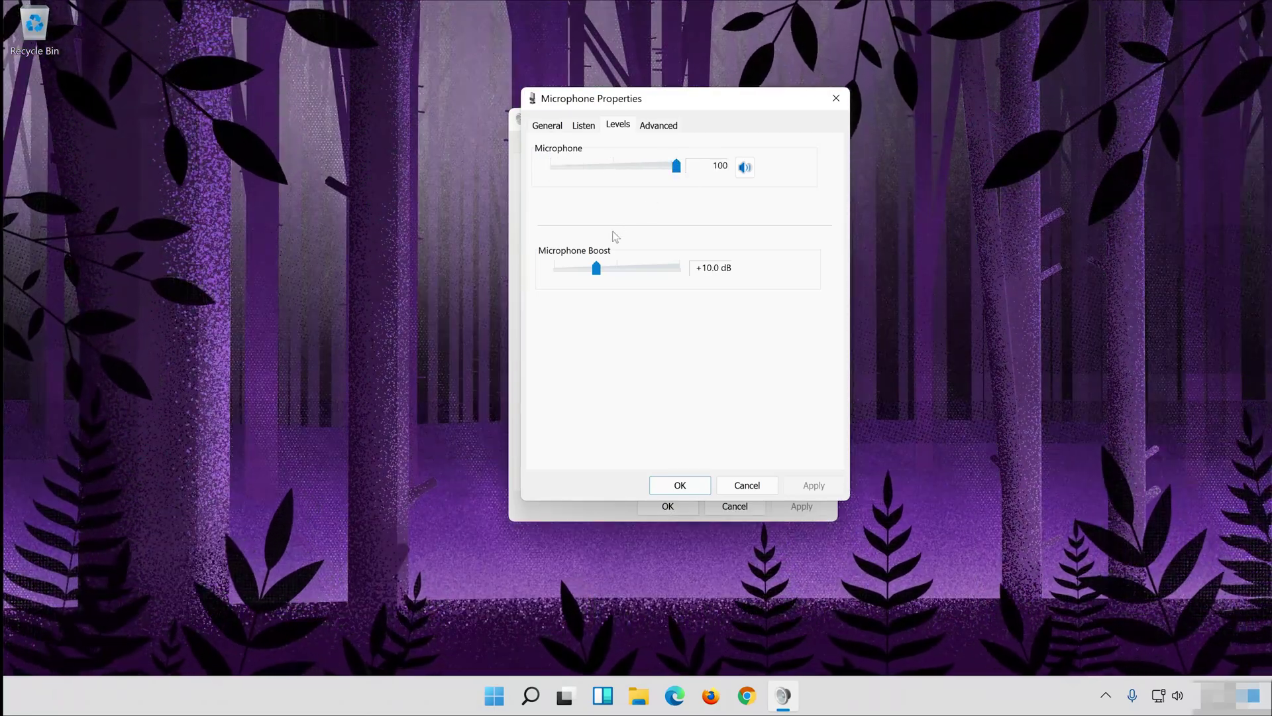
click(681, 486)
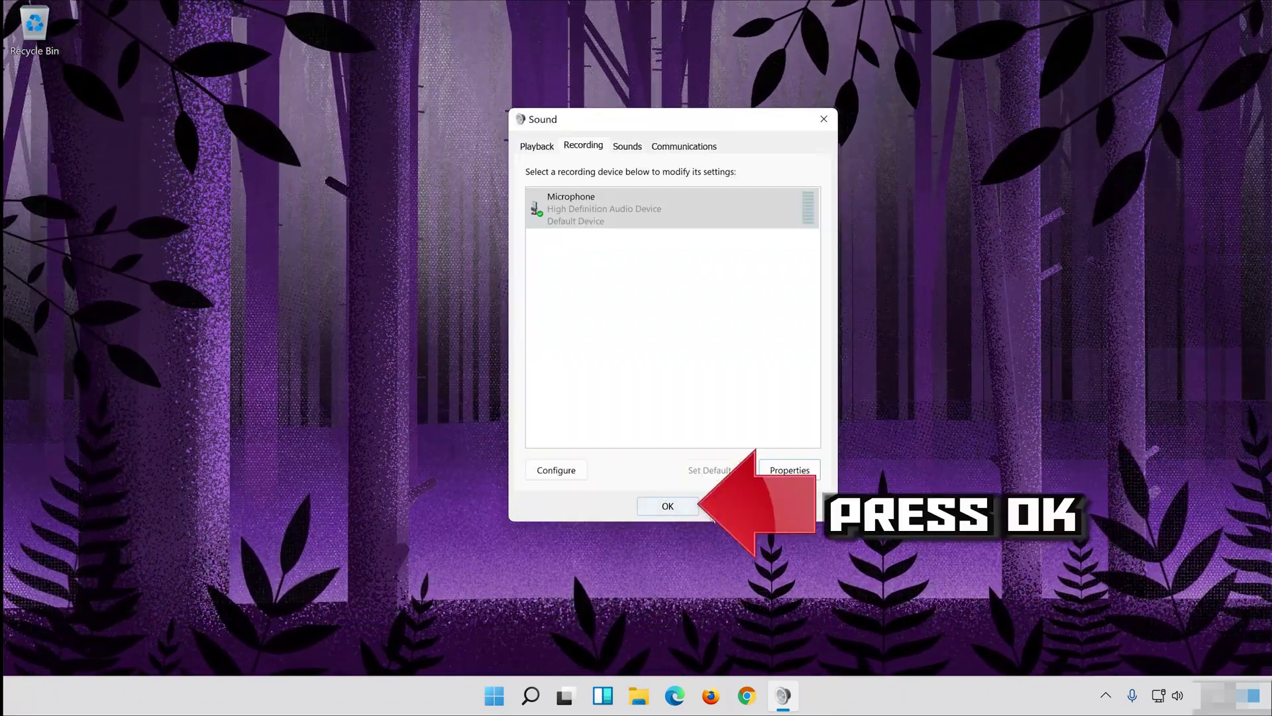
click(676, 508)
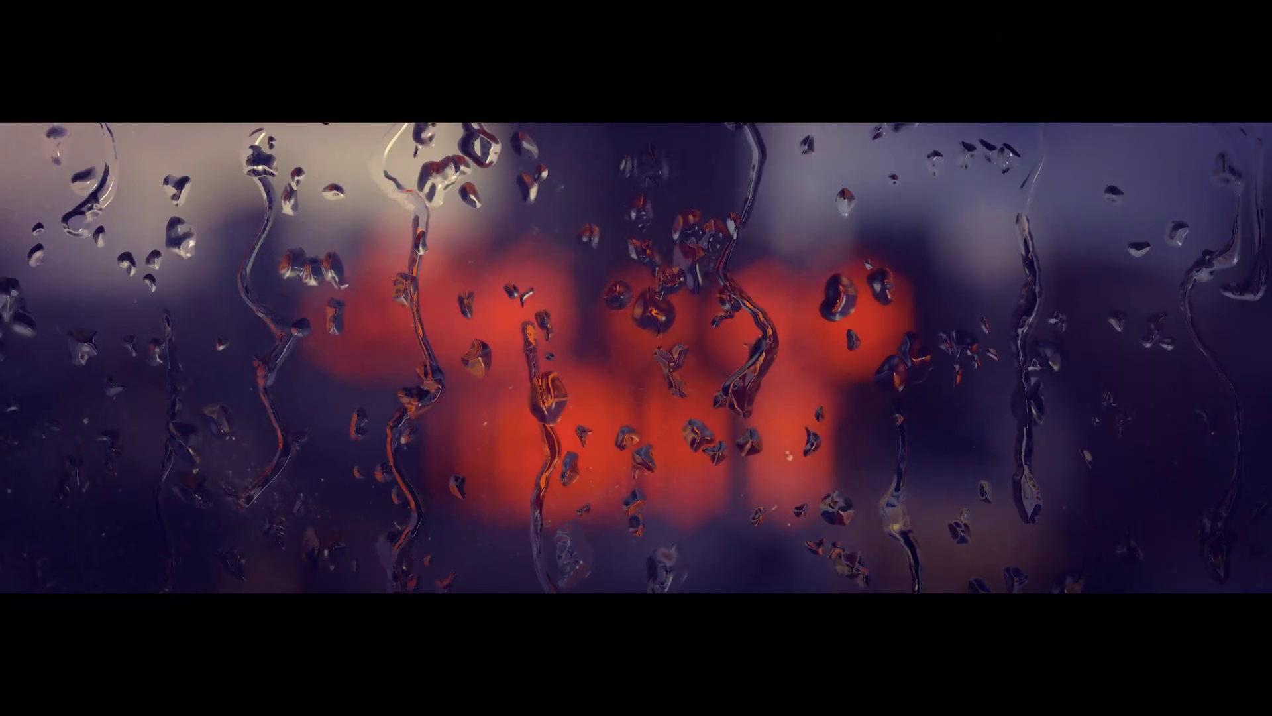